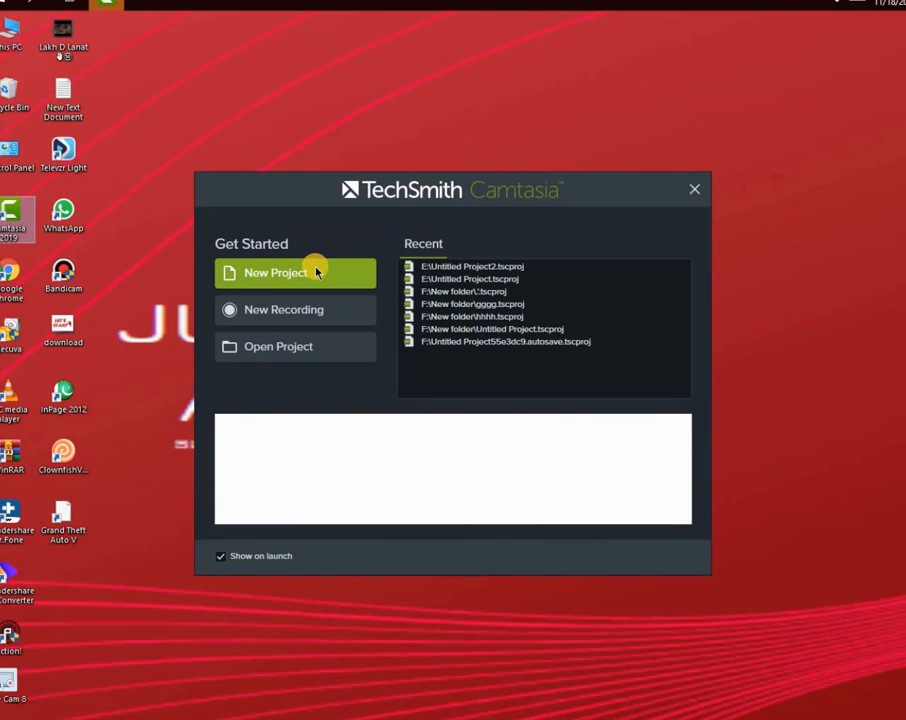
Create a new project and import the "YouTube like subscribe bell icon buttons green screen" video from the For Youtube video folder on drive D.
{"action": "left_click", "coordinate": [314, 273]}
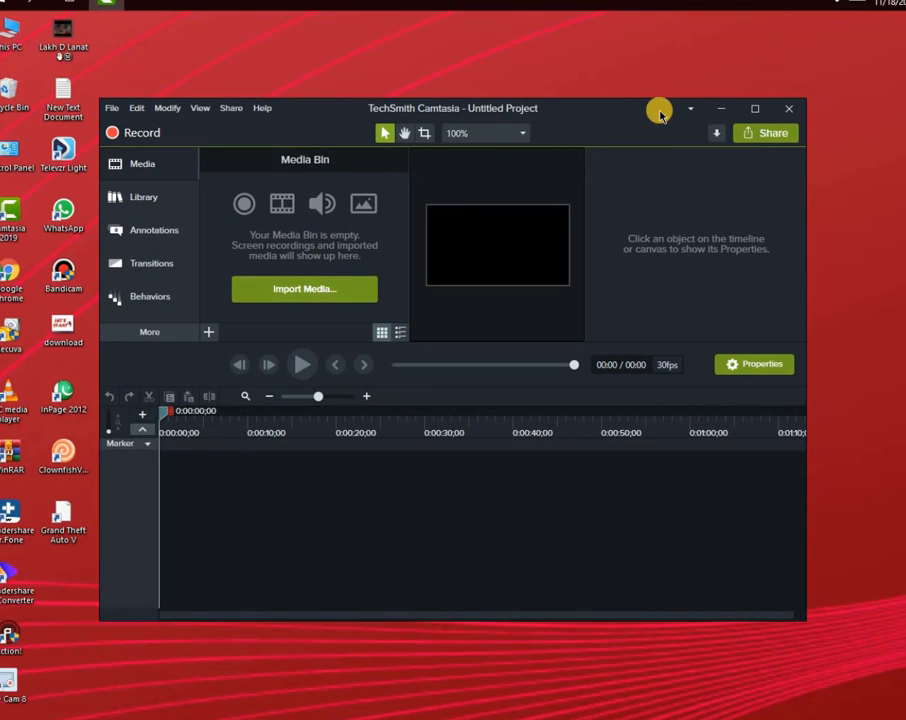
{"action": "left_click", "coordinate": [756, 109]}
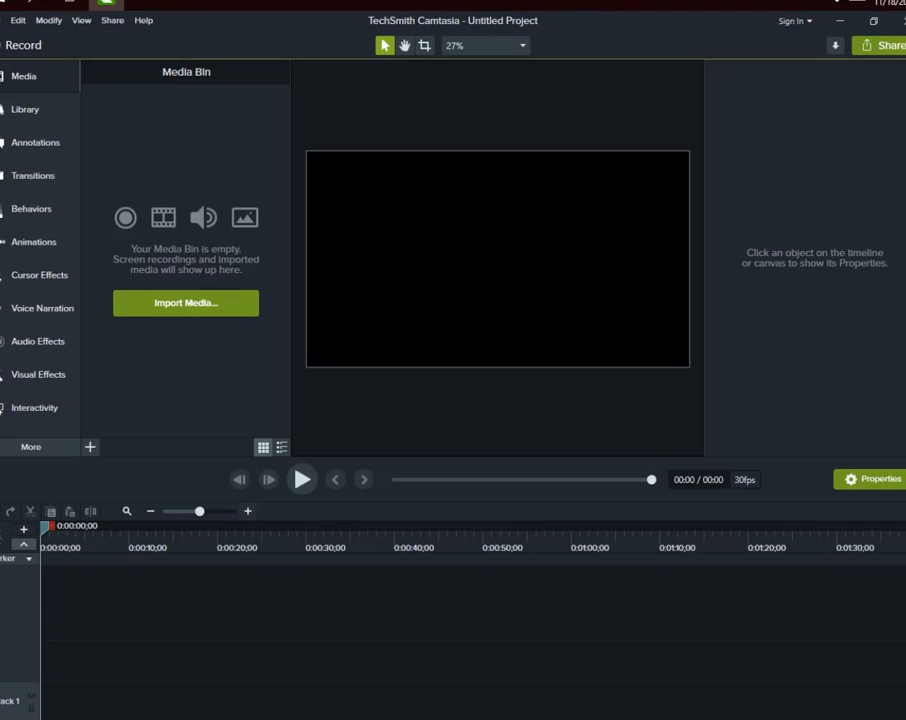
{"action": "left_click", "coordinate": [190, 304]}
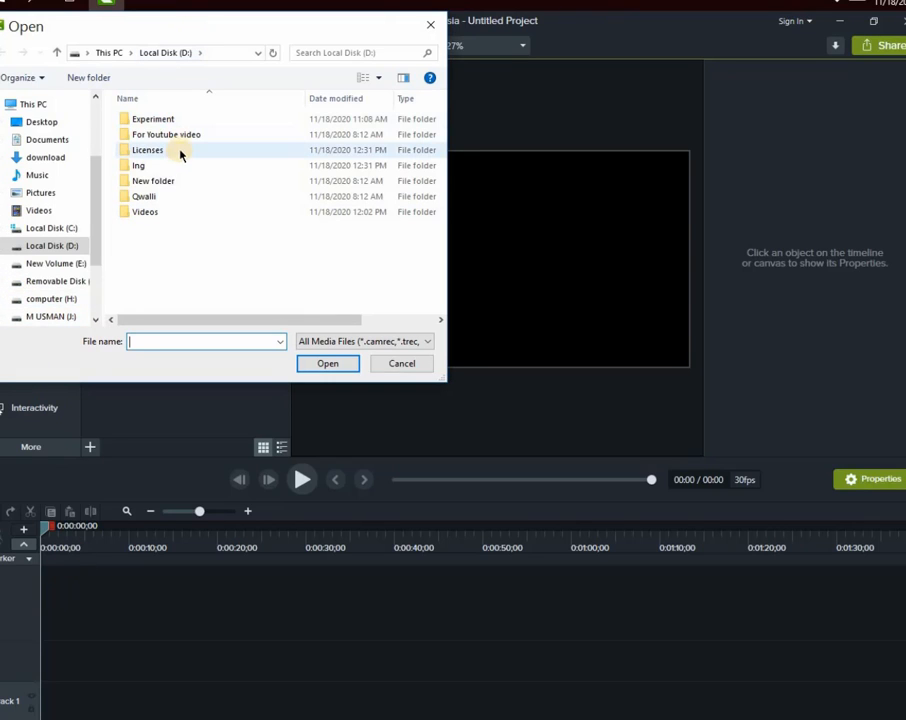
{"action": "double_click", "coordinate": [210, 134]}
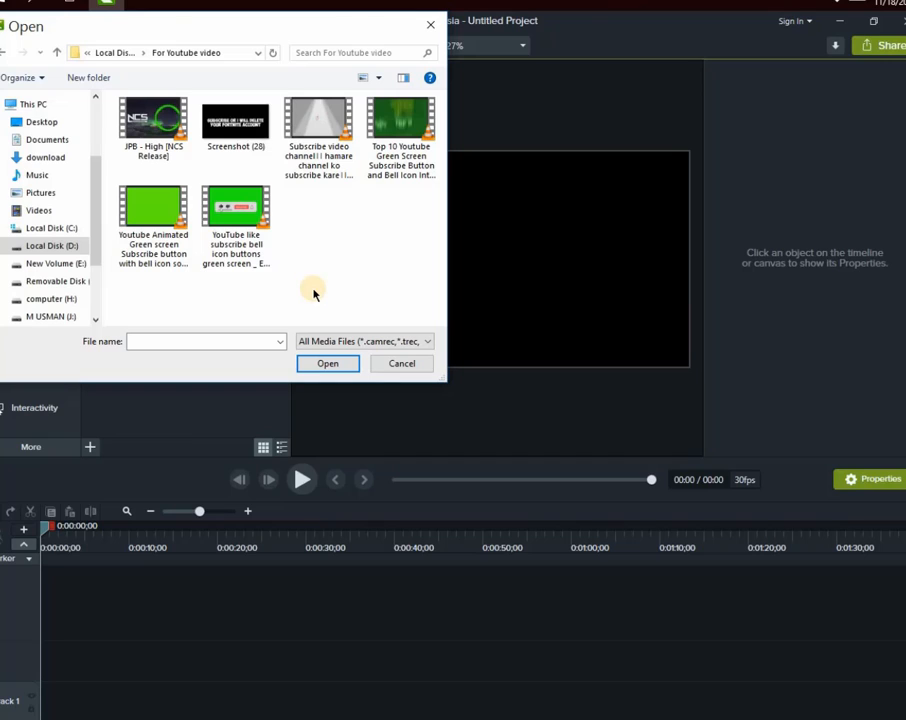
{"action": "left_click", "coordinate": [265, 212]}
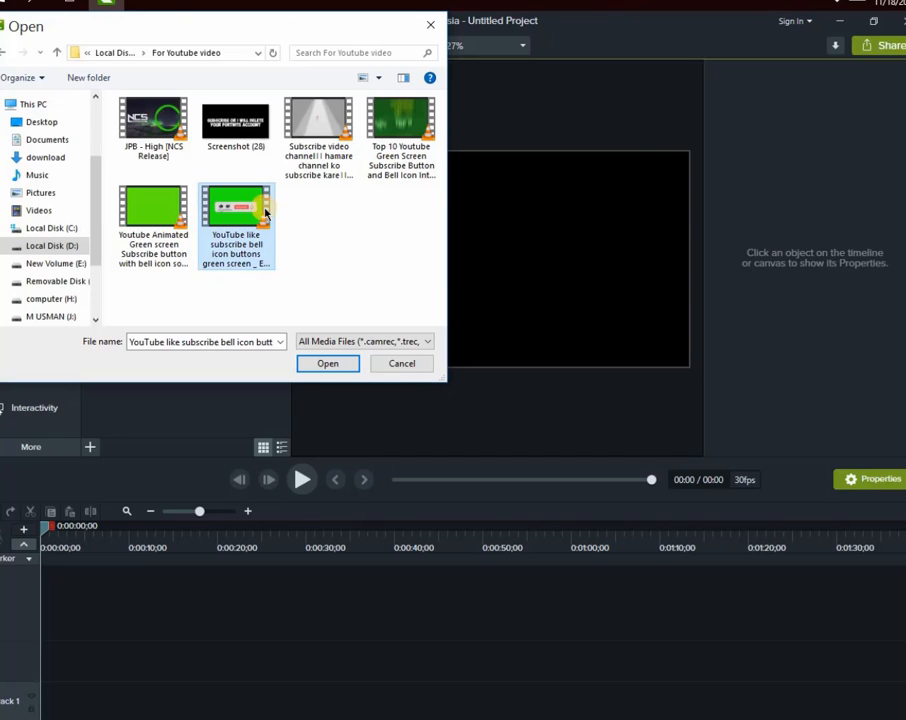
{"action": "left_click", "coordinate": [327, 363]}
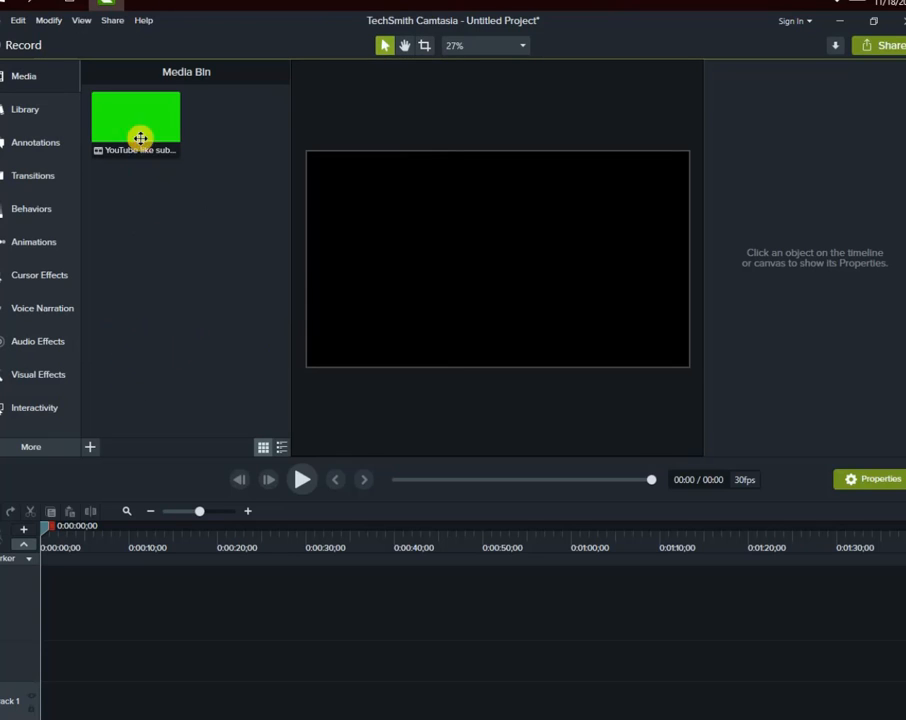
Place the green screen subscribe video at the start of Track 1, preview it, and return the playhead to the beginning.
{"action": "left_click_drag", "start_coordinate": [141, 137], "coordinate": [20, 705]}
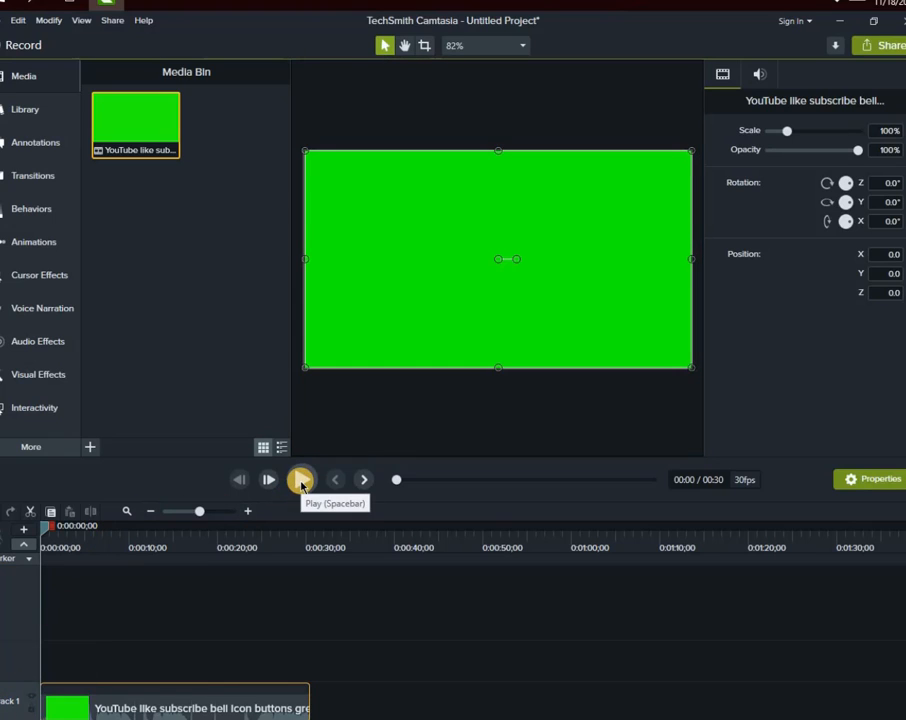
{"action": "left_click", "coordinate": [301, 481]}
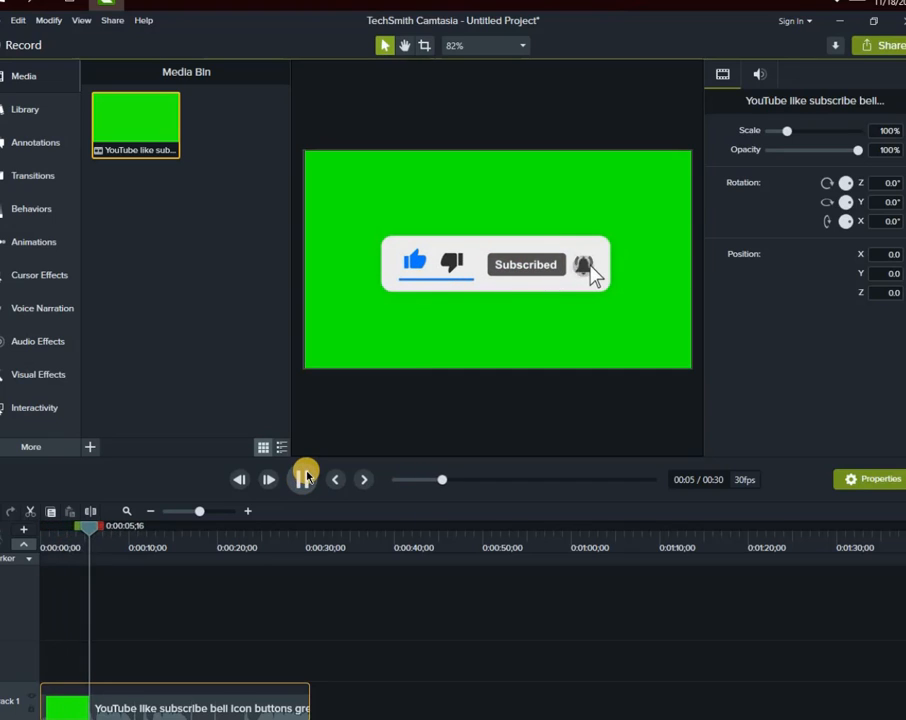
{"action": "left_click", "coordinate": [301, 479]}
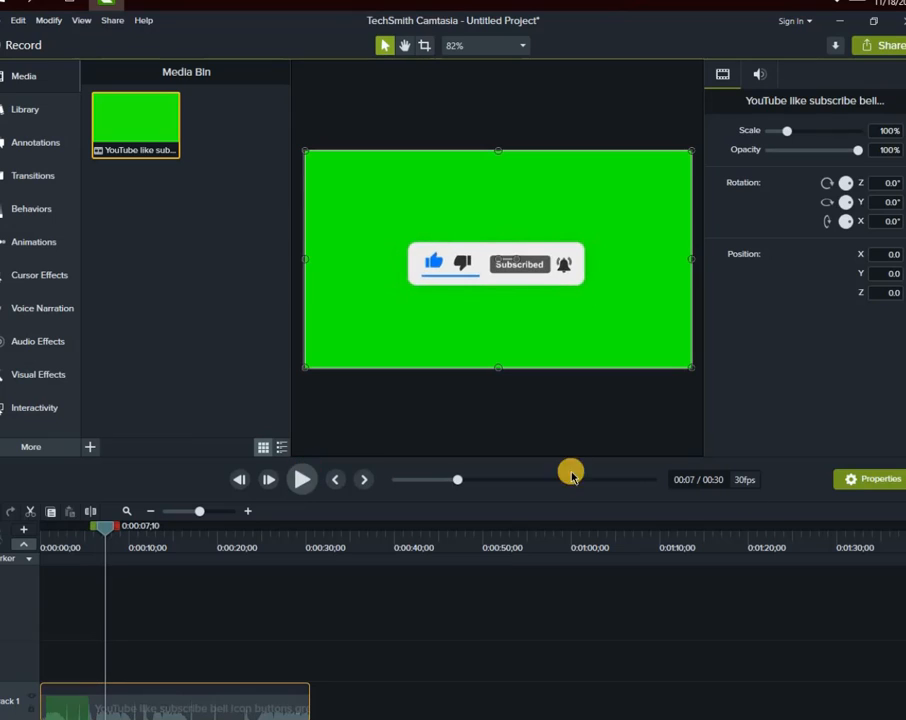
{"action": "left_click", "coordinate": [877, 481]}
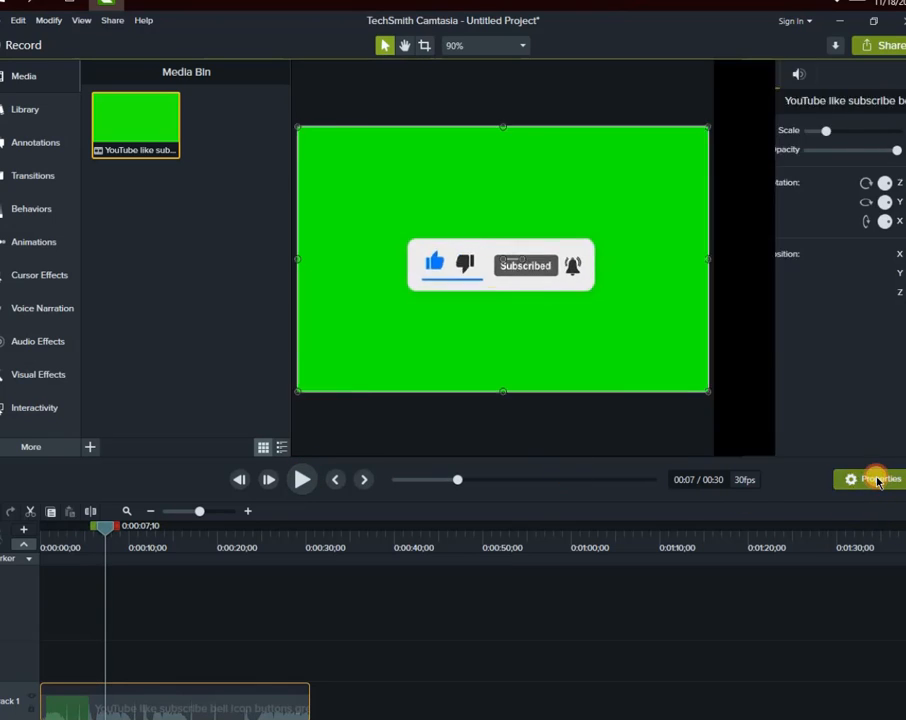
{"action": "left_click", "coordinate": [314, 482]}
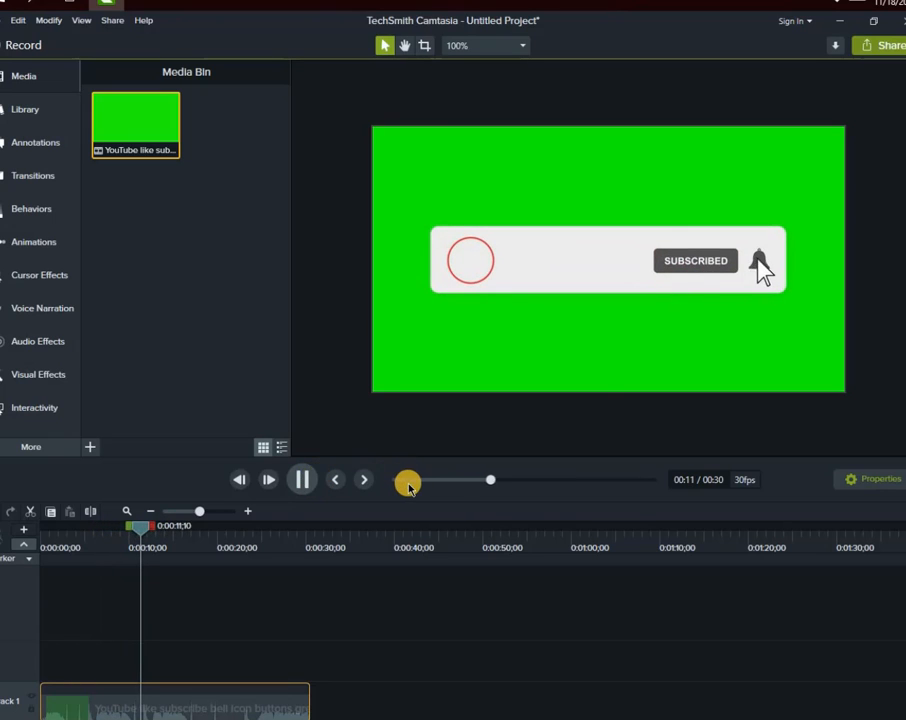
{"action": "left_click", "coordinate": [392, 479]}
{"action": "left_click", "coordinate": [302, 480]}
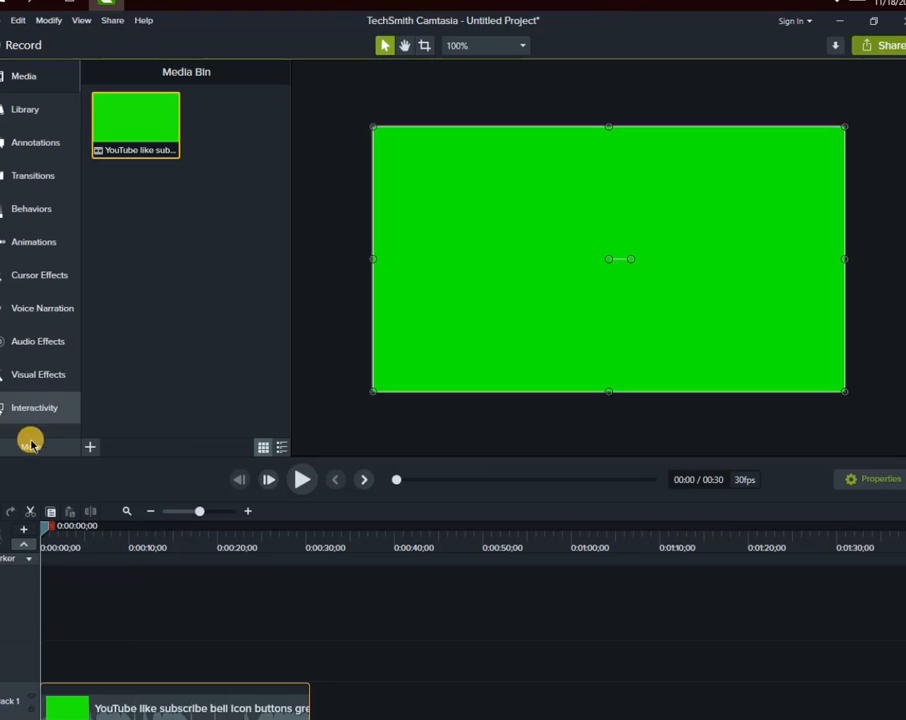
Apply the Remove a Color visual effect to the subscribe clip on Track 1 and preview the result, returning the playhead to the start.
{"action": "left_click", "coordinate": [20, 380]}
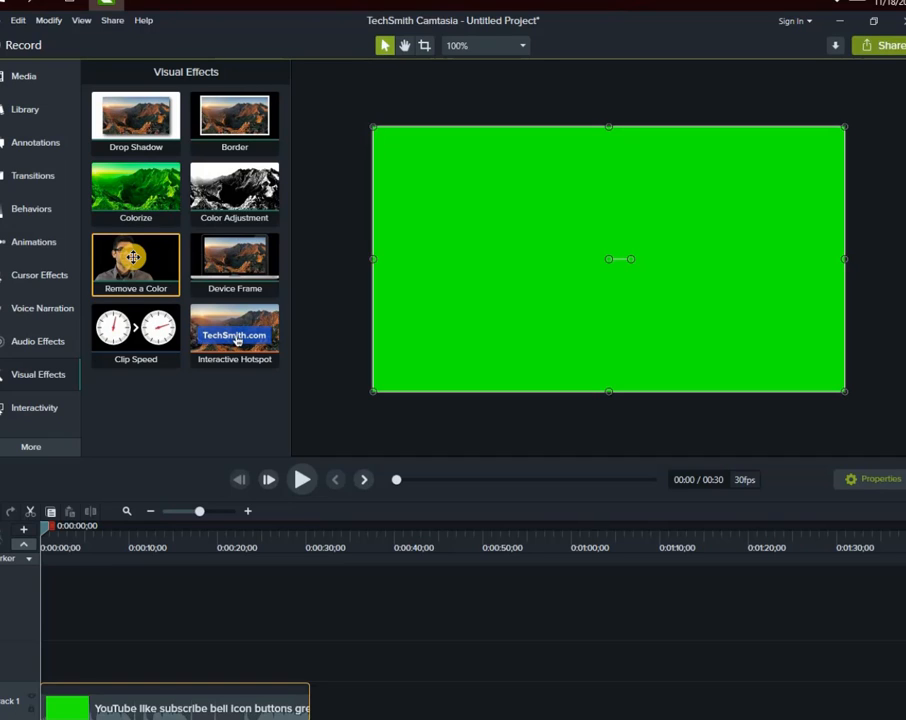
{"action": "left_click_drag", "start_coordinate": [133, 257], "coordinate": [125, 709]}
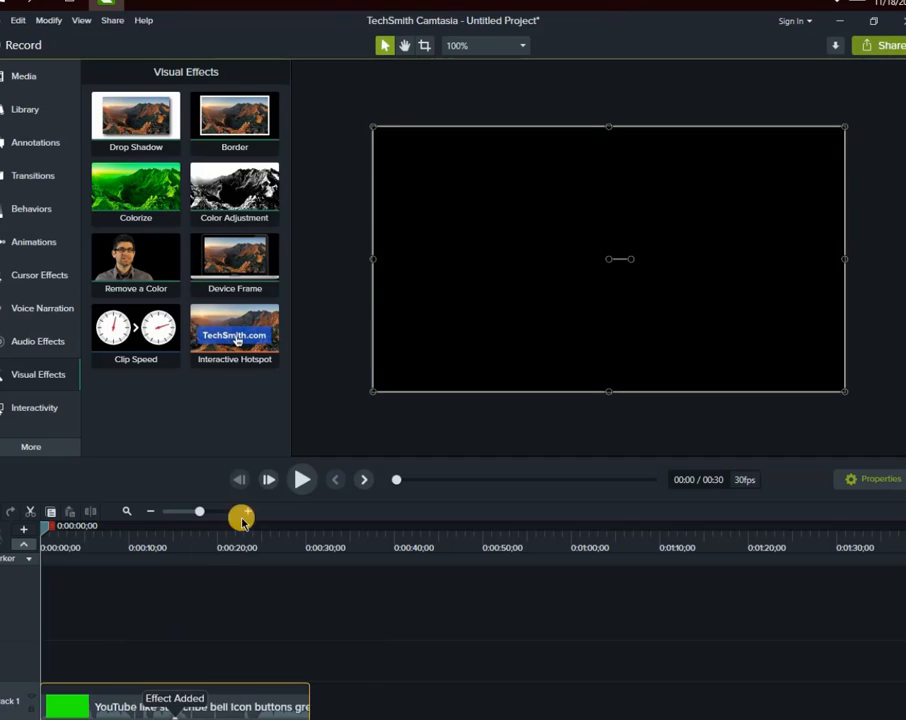
{"action": "left_click", "coordinate": [303, 480]}
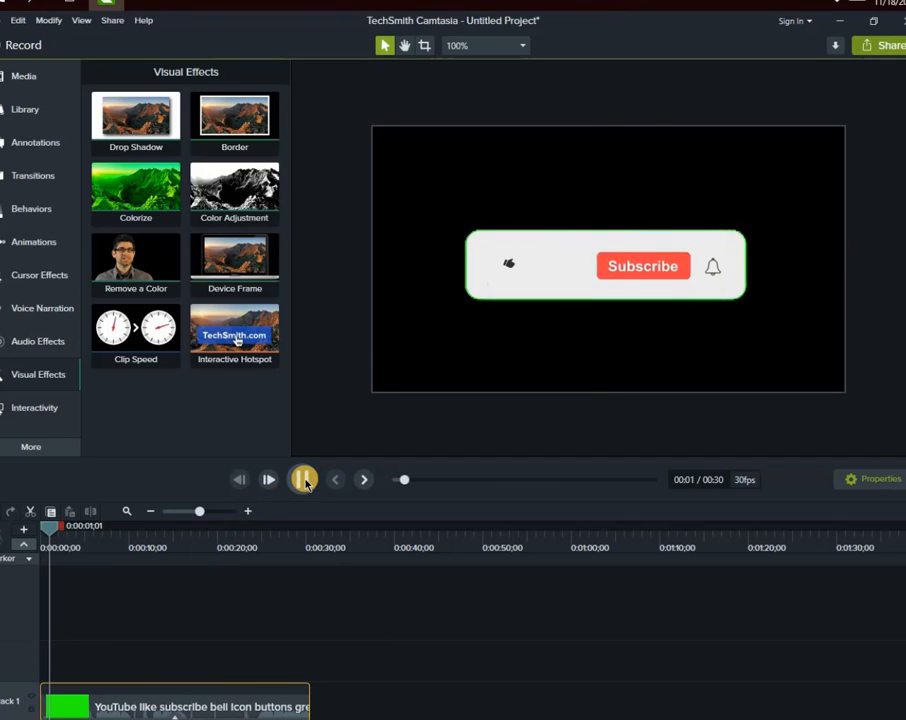
{"action": "left_click", "coordinate": [303, 480]}
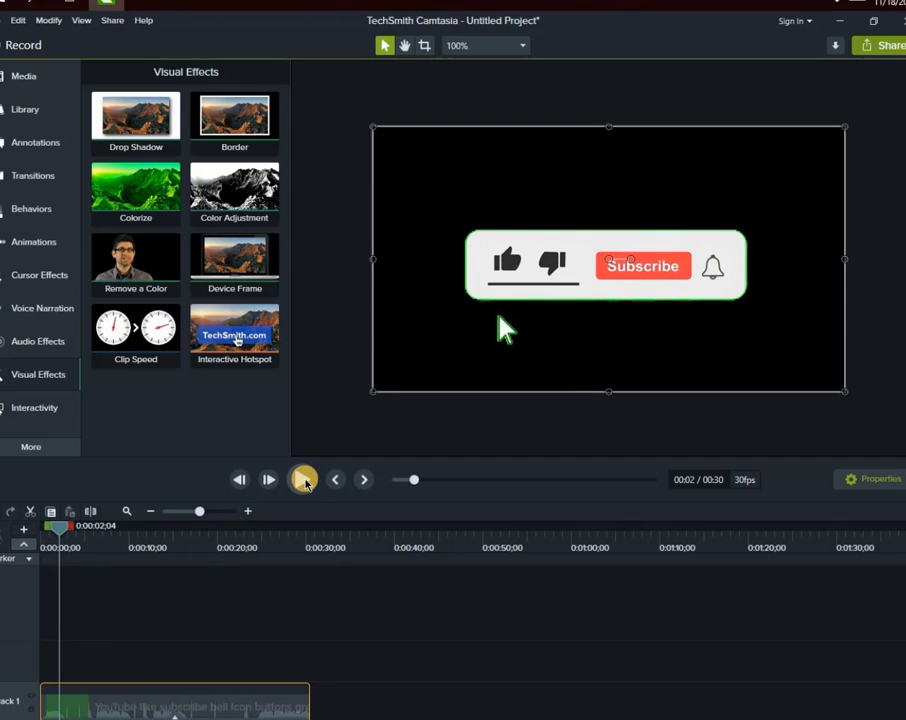
{"action": "left_click", "coordinate": [411, 476]}
{"action": "left_click_drag", "start_coordinate": [411, 481], "coordinate": [370, 483]}
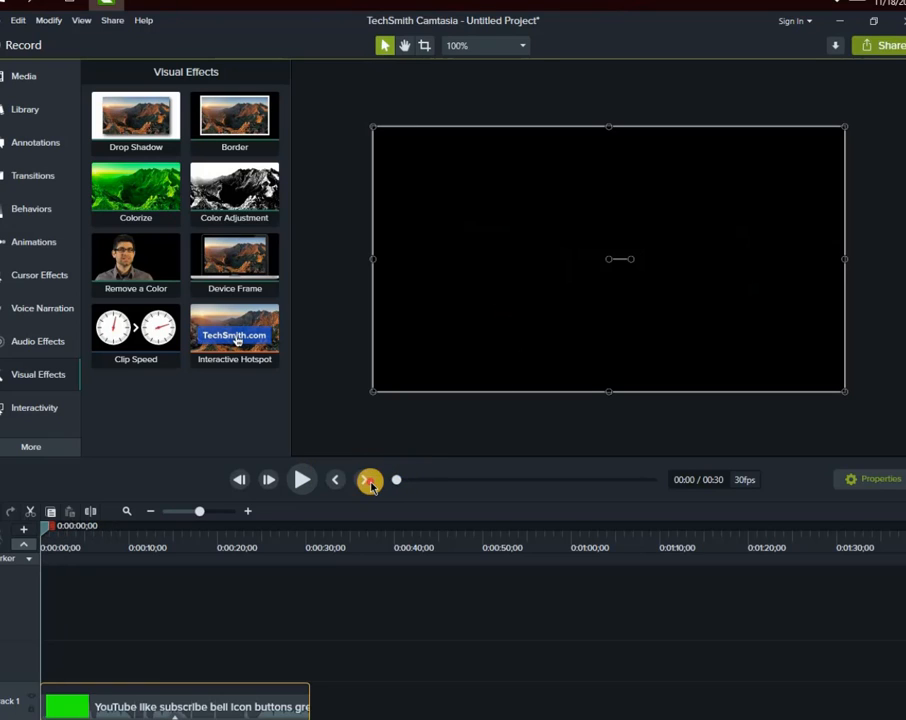
{"action": "left_click", "coordinate": [367, 483]}
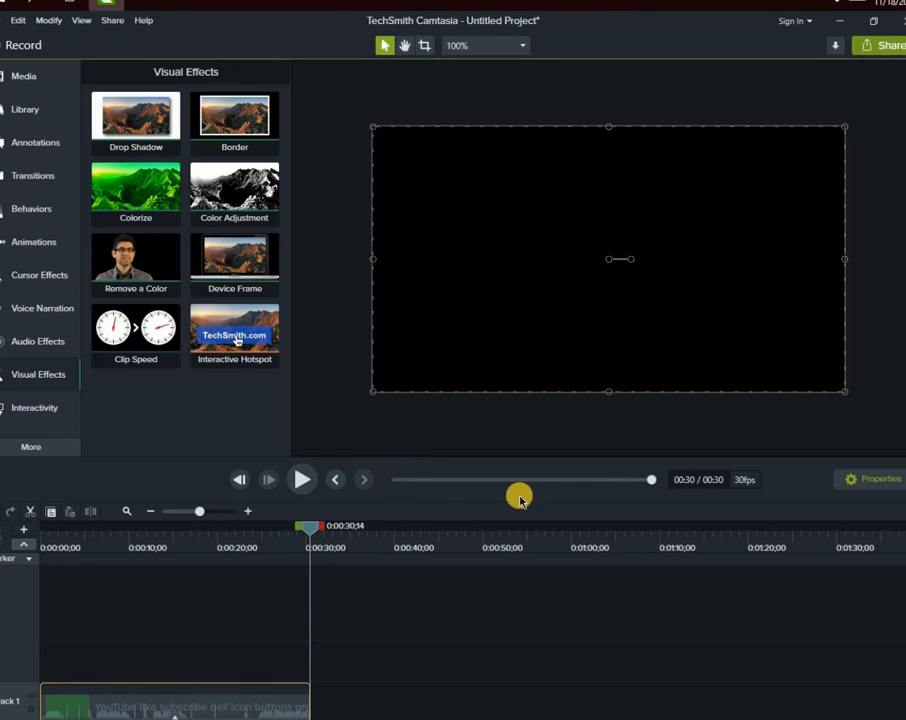
{"action": "left_click_drag", "start_coordinate": [653, 480], "coordinate": [303, 482]}
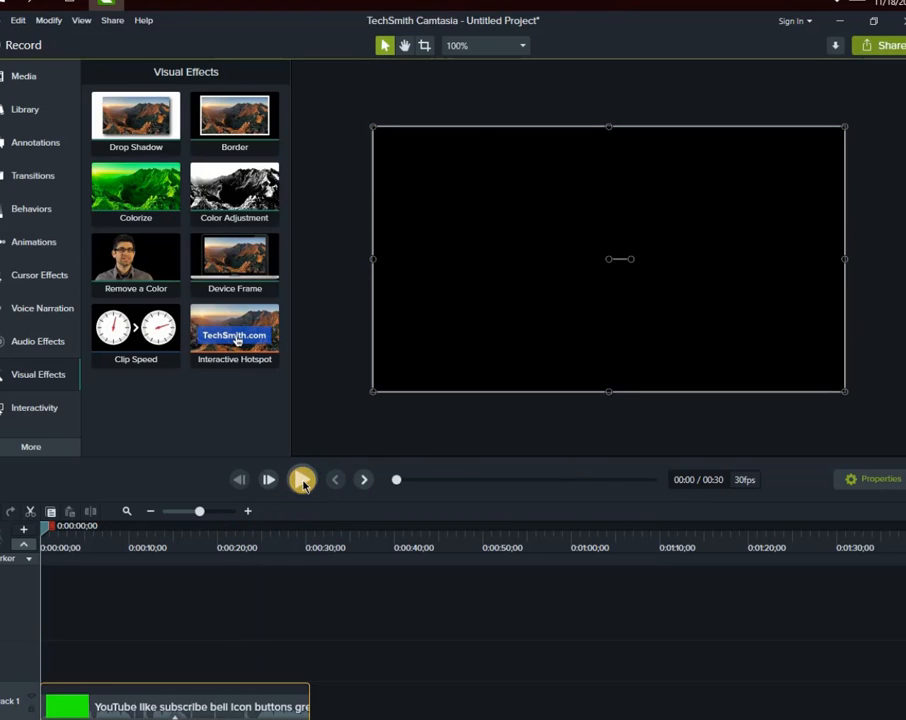
Set the subscribe clip's Remove a Color tolerance to 60% and play a short stretch to check its edges.
{"action": "left_click", "coordinate": [860, 480]}
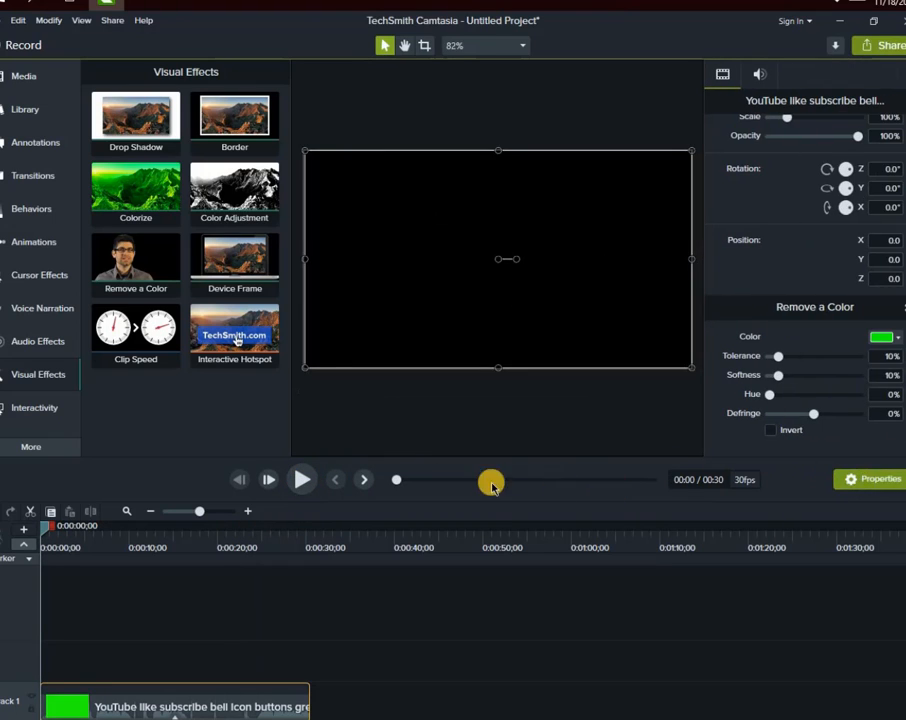
{"action": "left_click", "coordinate": [302, 479]}
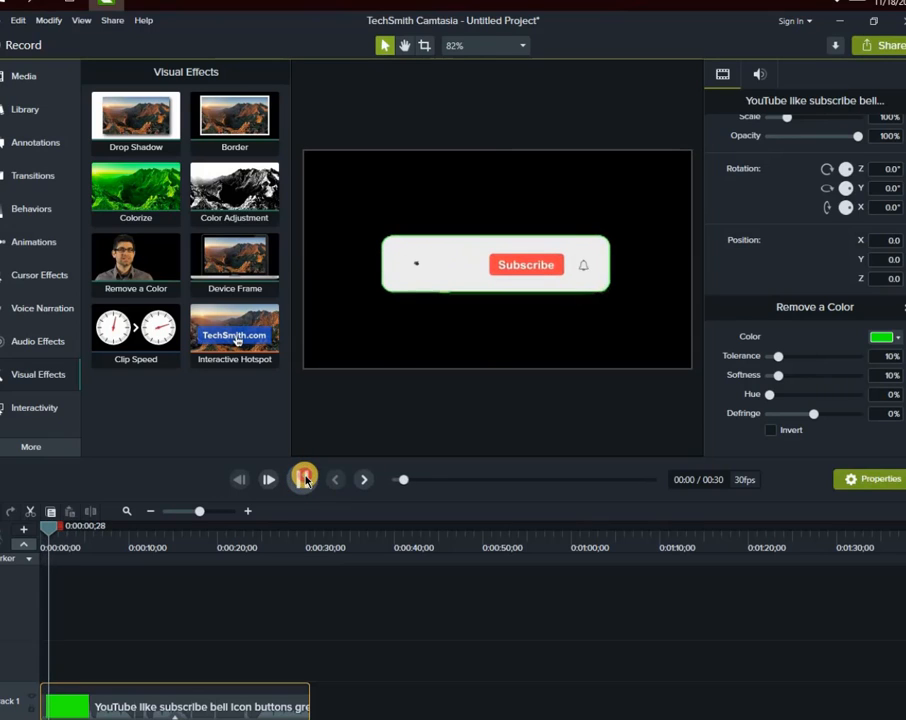
{"action": "left_click", "coordinate": [303, 479]}
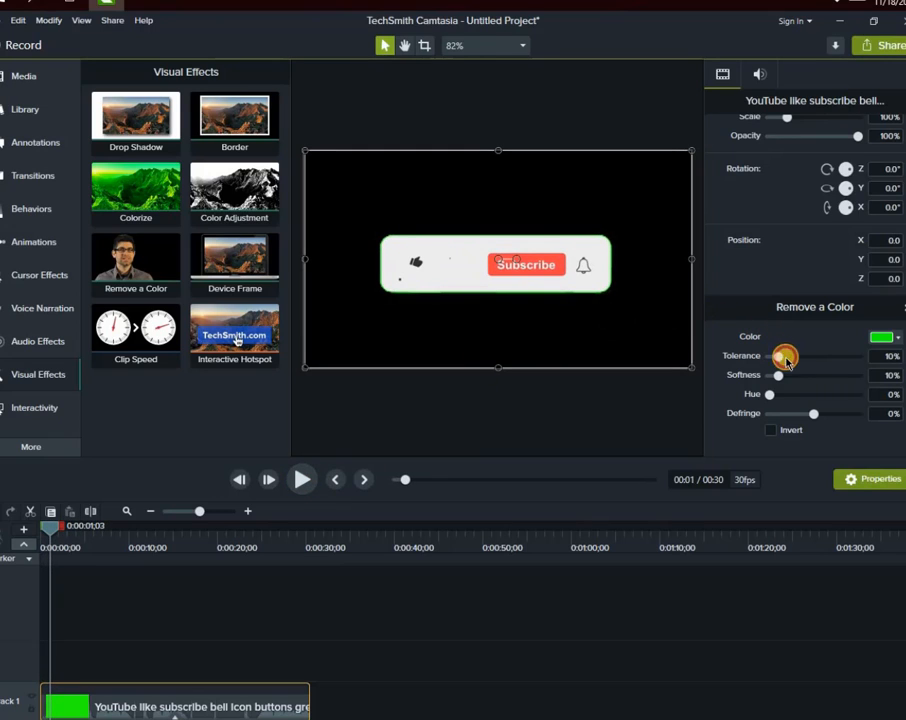
{"action": "left_click_drag", "start_coordinate": [785, 358], "coordinate": [812, 360]}
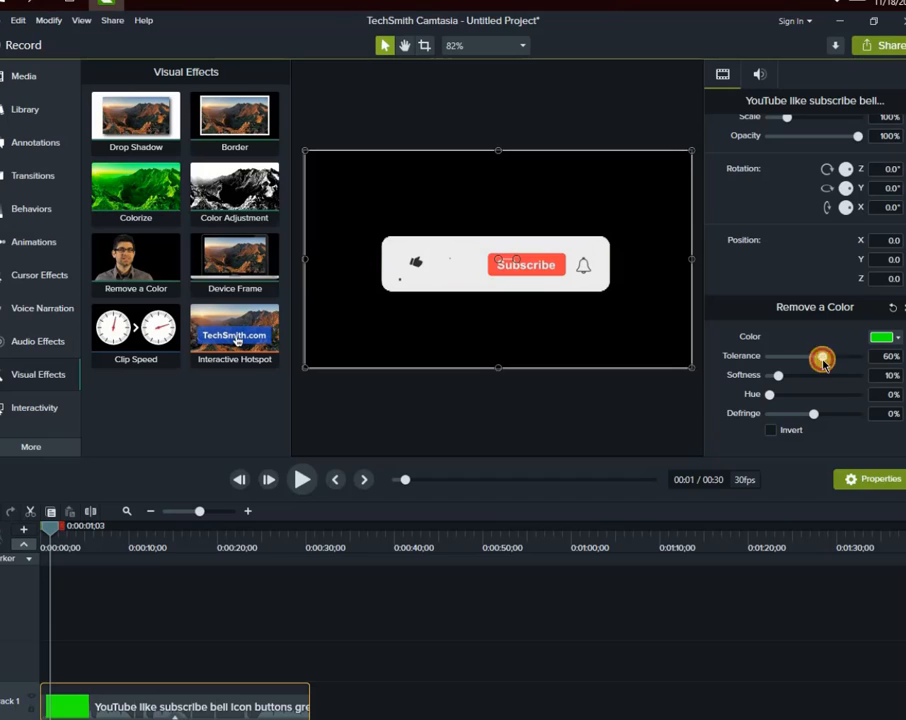
{"action": "left_click", "coordinate": [312, 479]}
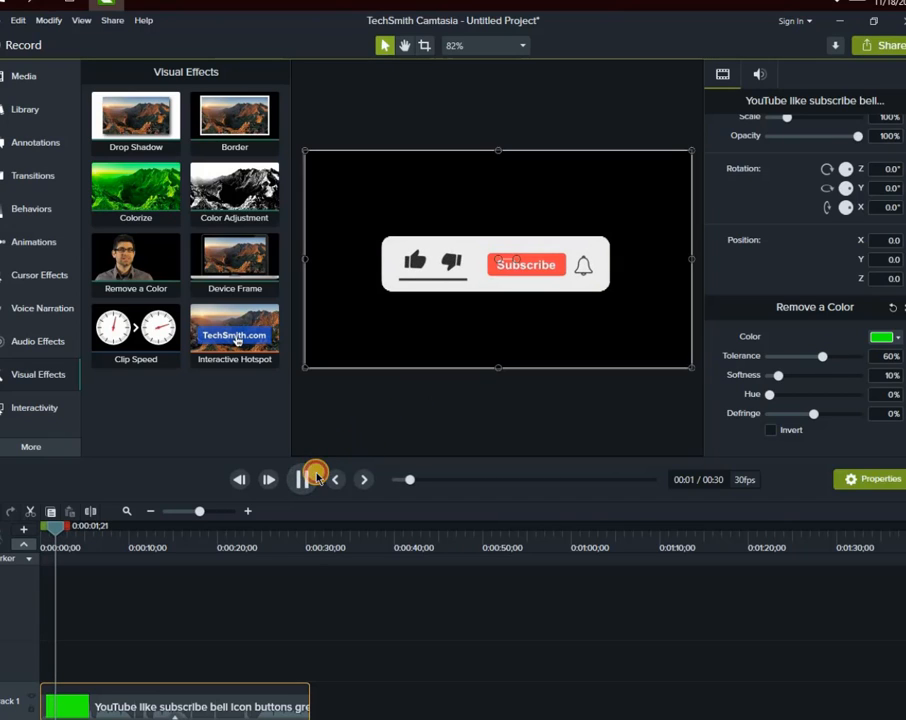
{"action": "left_click", "coordinate": [314, 478]}
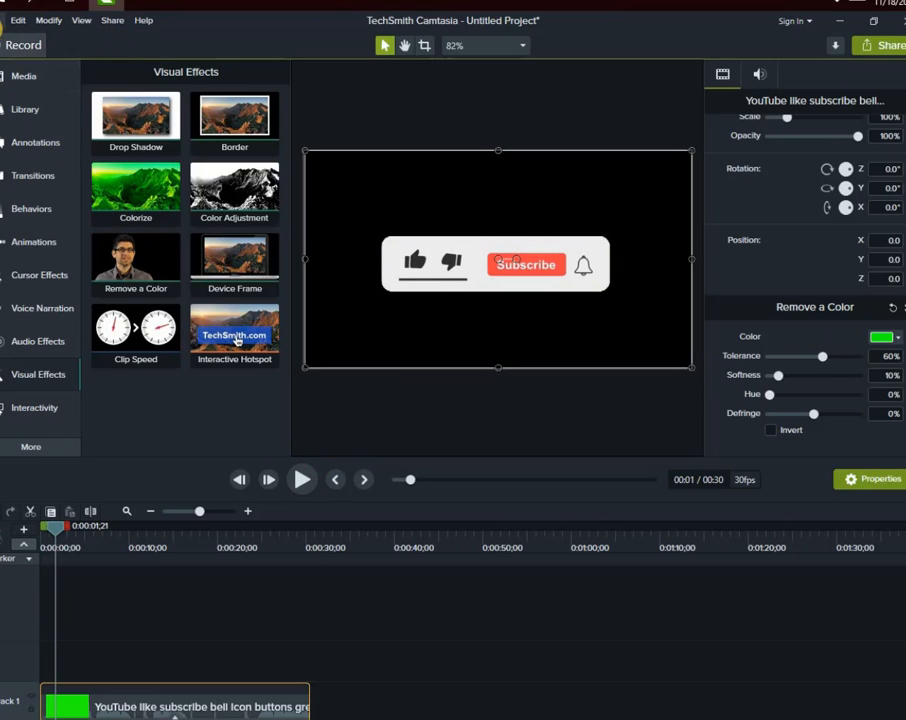
{"action": "left_click", "coordinate": [24, 76]}
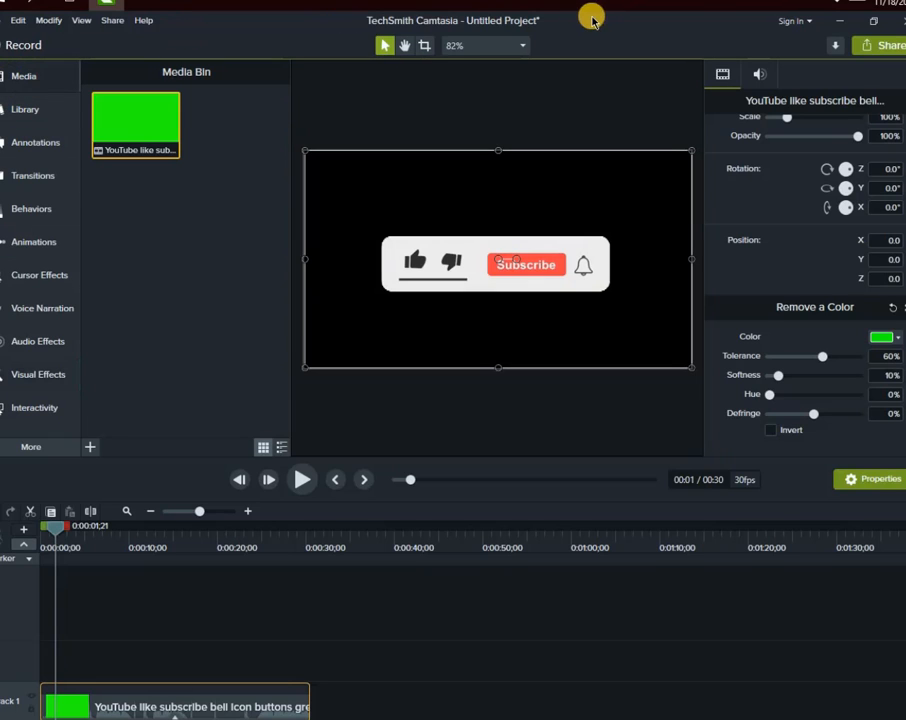
{"action": "left_click", "coordinate": [839, 20]}
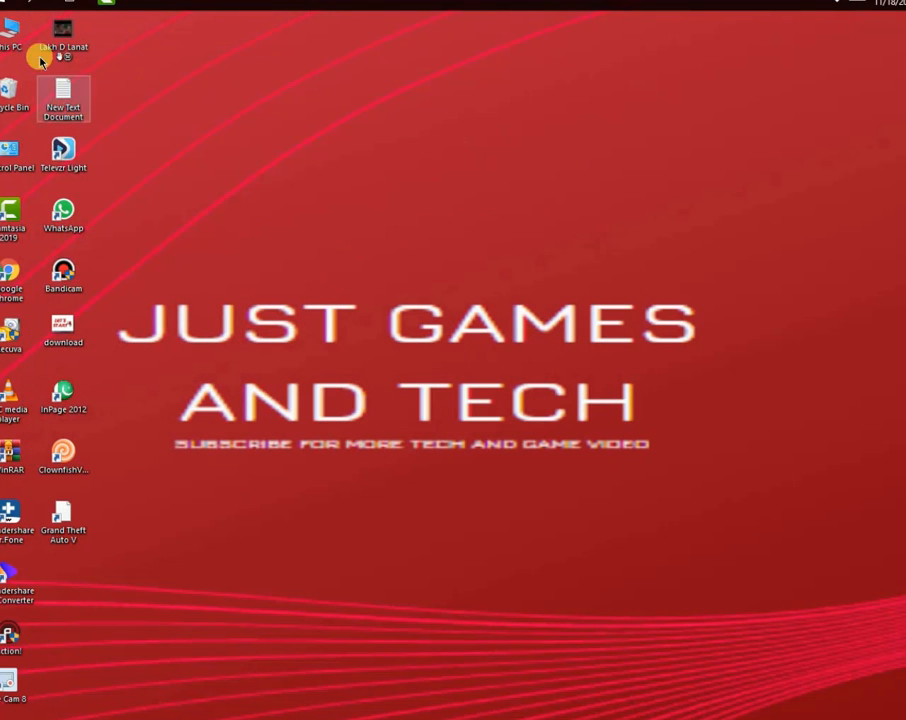
{"action": "double_click", "coordinate": [12, 32]}
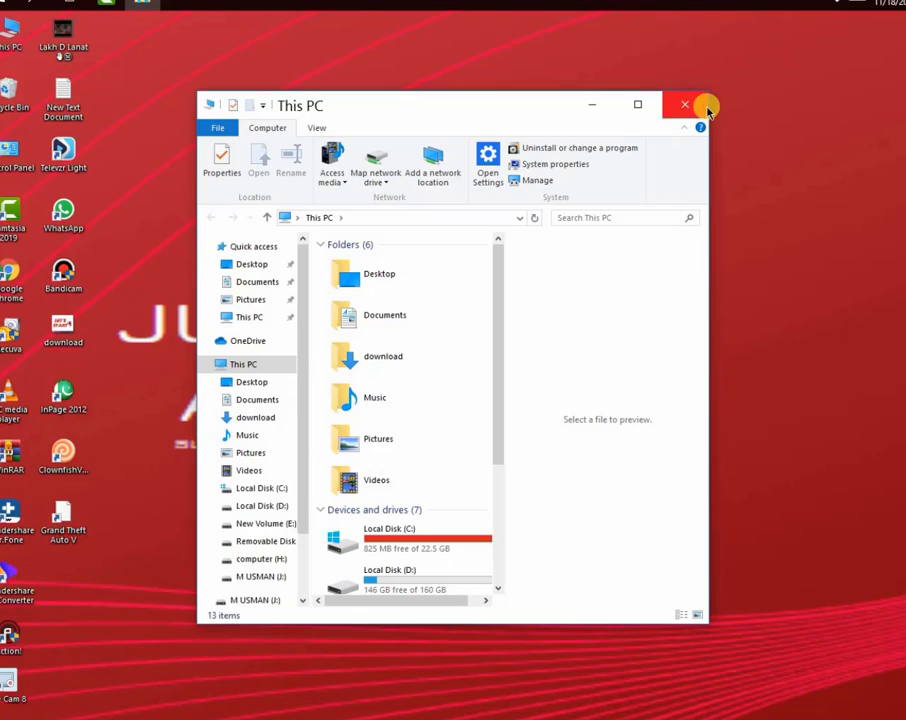
{"action": "left_click", "coordinate": [690, 101]}
{"action": "left_click", "coordinate": [107, 3]}
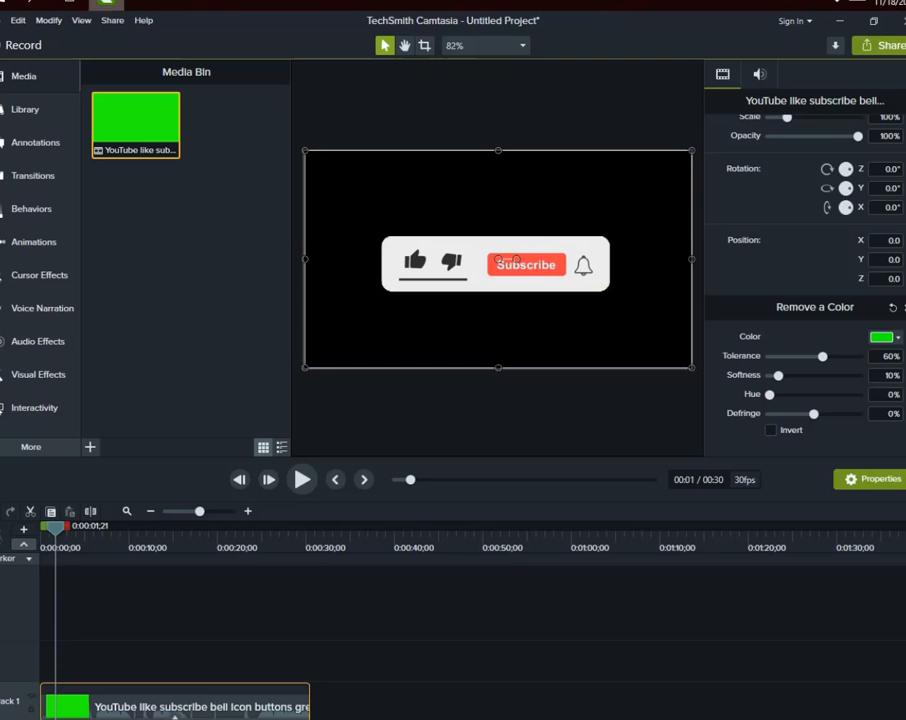
{"action": "right_click", "coordinate": [107, 3]}
{"action": "left_click", "coordinate": [184, 258]}
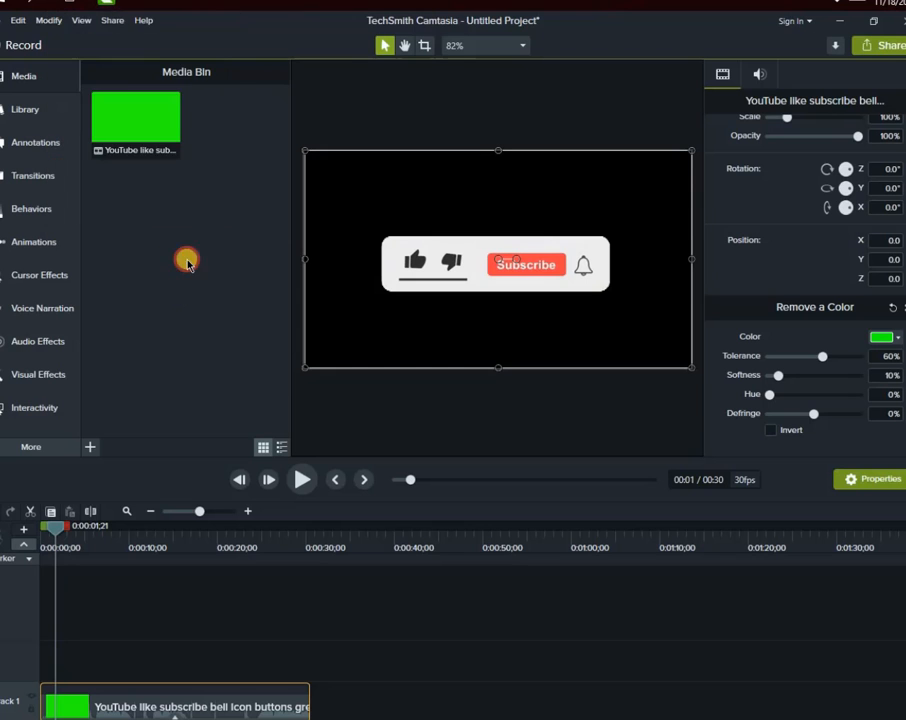
{"action": "right_click", "coordinate": [107, 3]}
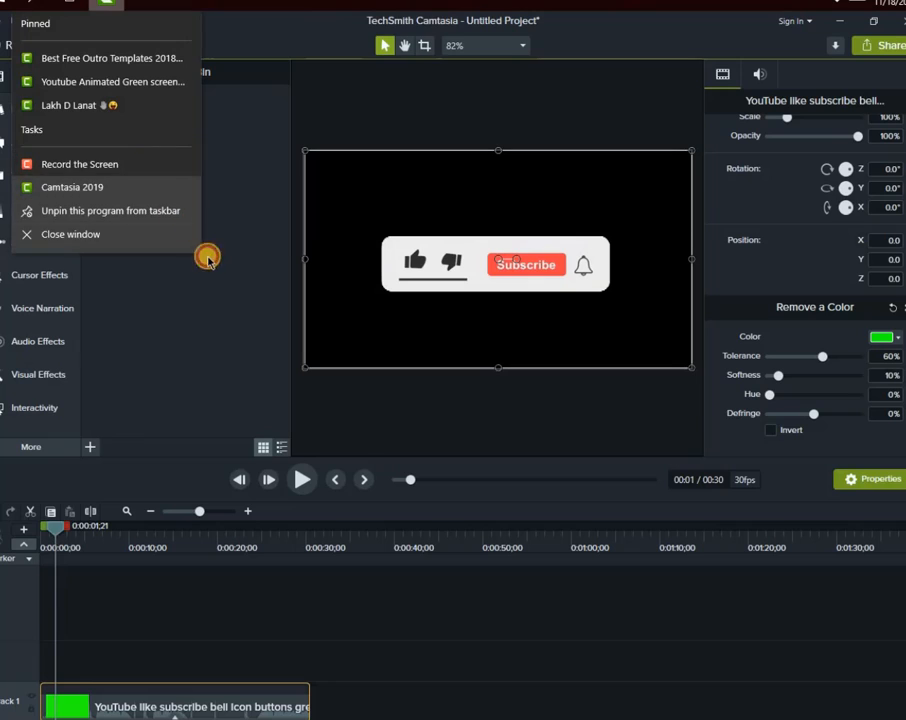
{"action": "left_click", "coordinate": [213, 310]}
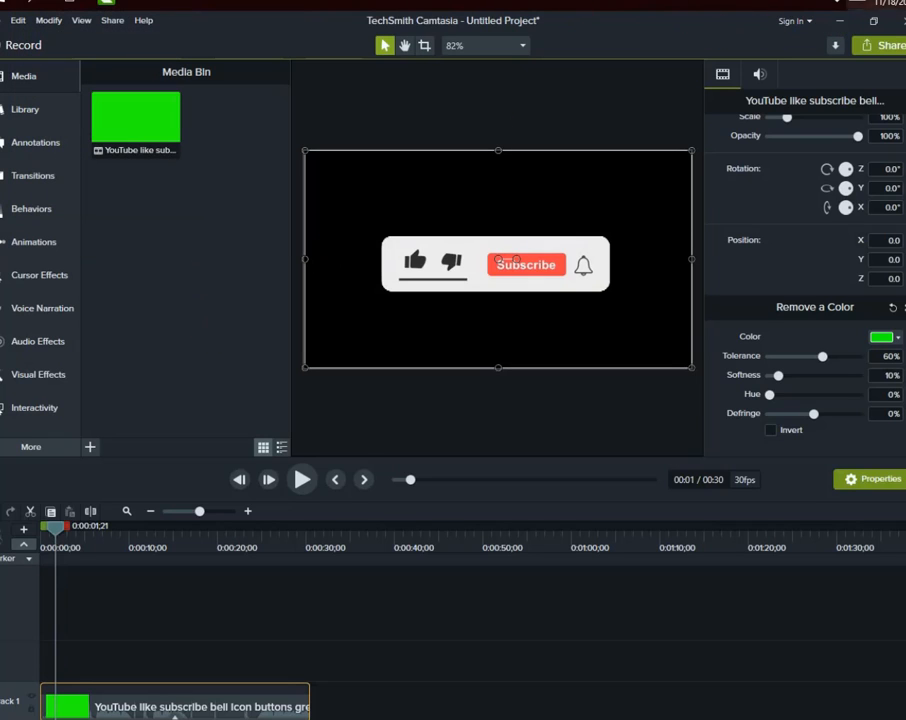
Add the "Lakh D Lanat" video from the desktop to the start of Track 2 and silence the audio of the subscribe clip on Track 1.
{"action": "left_click", "coordinate": [839, 20]}
{"action": "left_click_drag", "start_coordinate": [85, 62], "coordinate": [66, 664]}
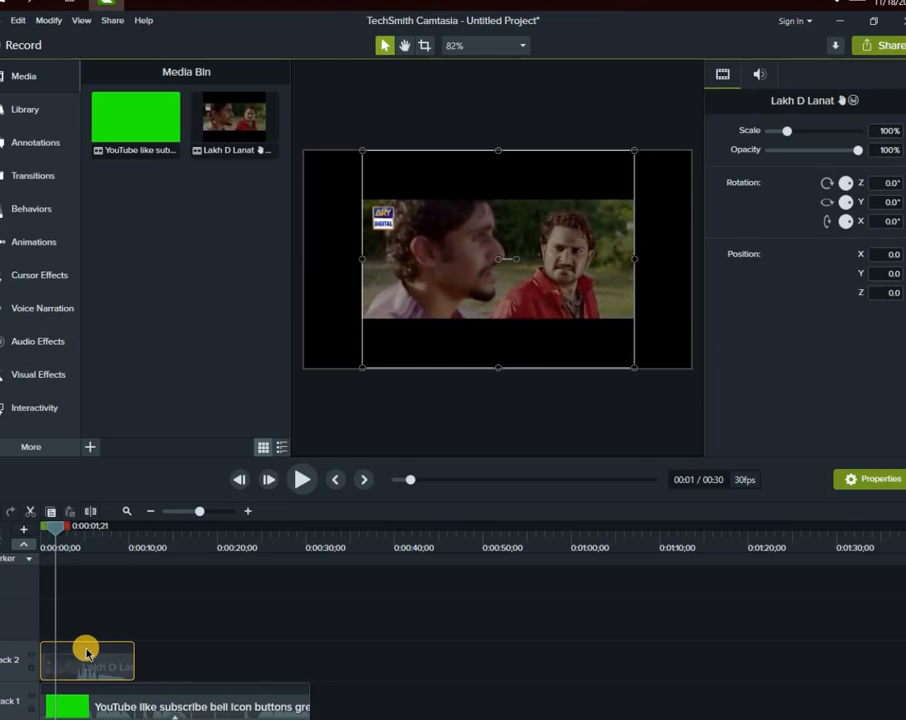
{"action": "right_click", "coordinate": [246, 708]}
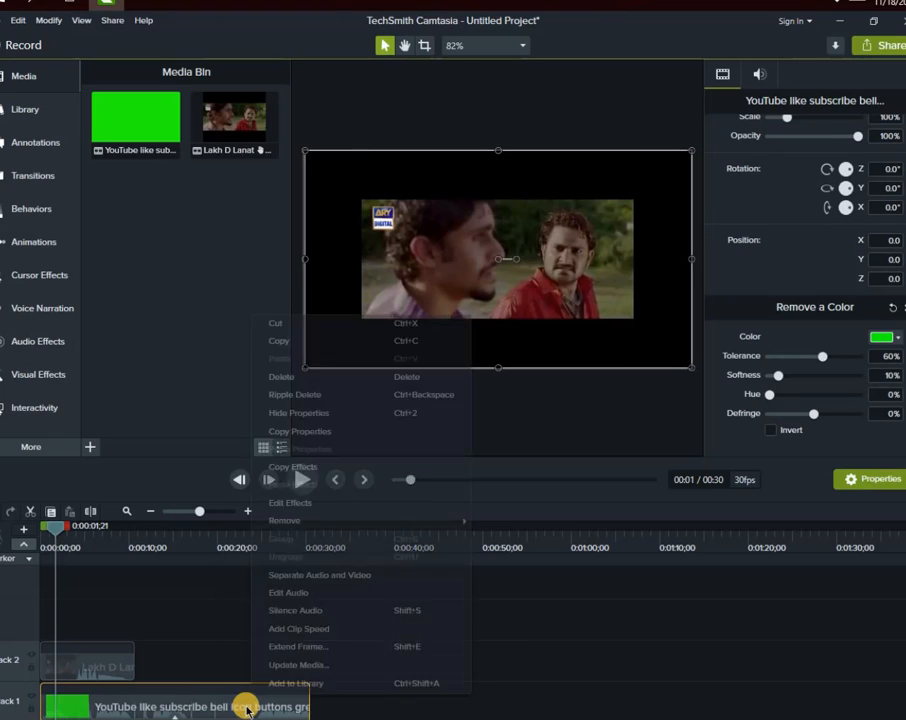
{"action": "left_click", "coordinate": [296, 611]}
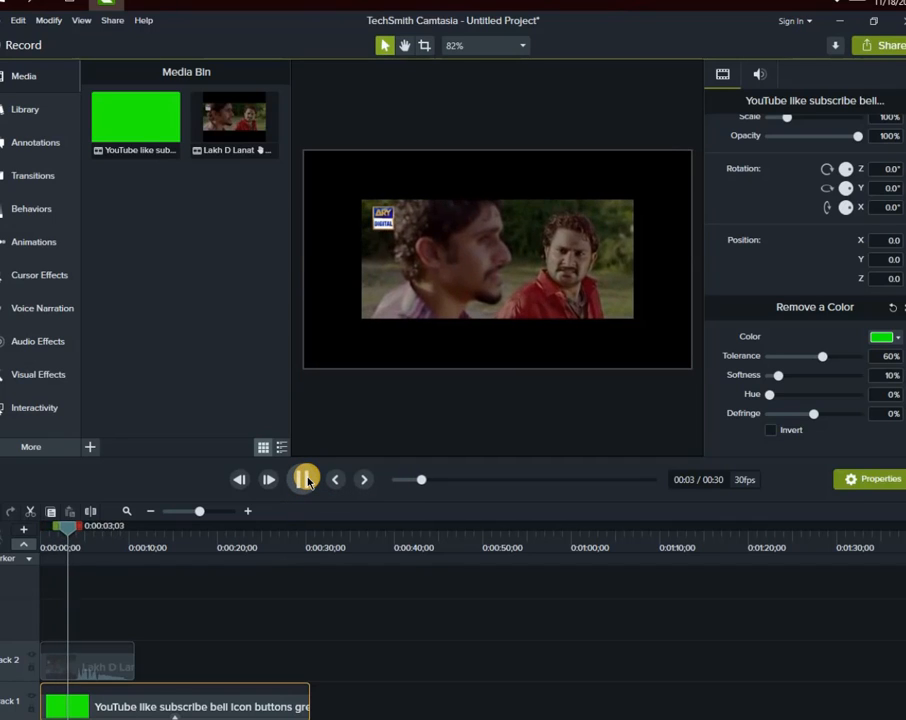
Rearrange the tracks so the subscribe clip sits on Track 2 above the "Lakh D Lanat" clip on Track 1, and play a short stretch.
{"action": "left_click", "coordinate": [305, 479]}
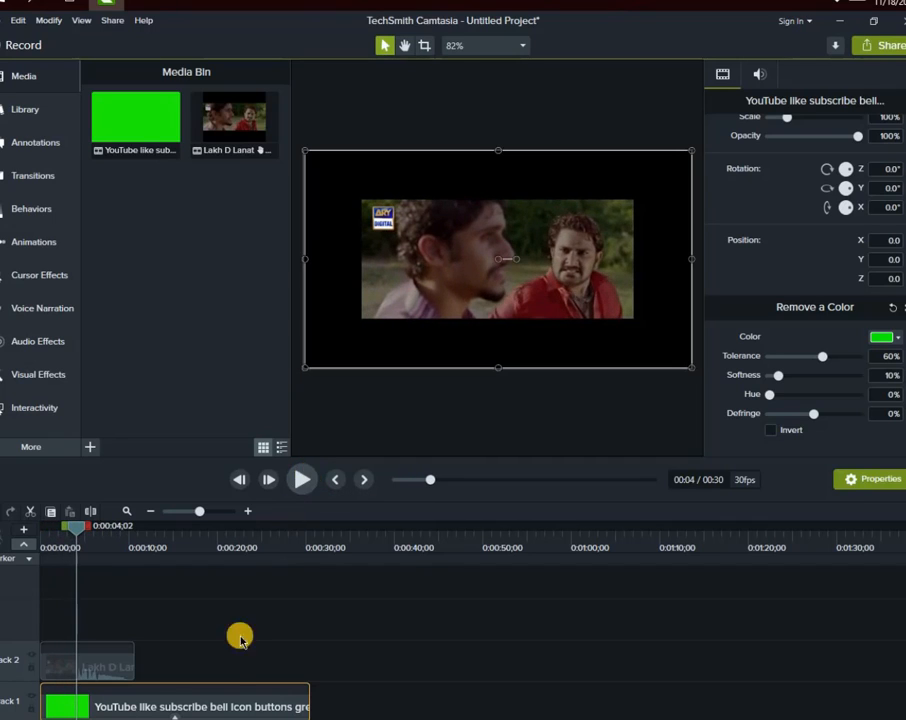
{"action": "left_click_drag", "start_coordinate": [232, 696], "coordinate": [107, 613]}
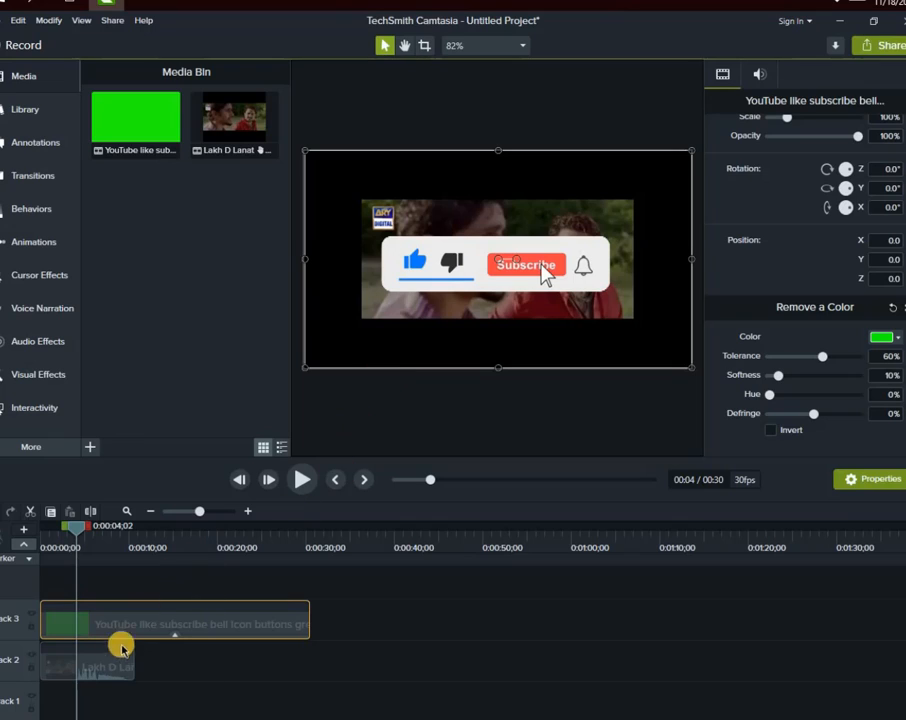
{"action": "left_click_drag", "start_coordinate": [115, 664], "coordinate": [113, 703]}
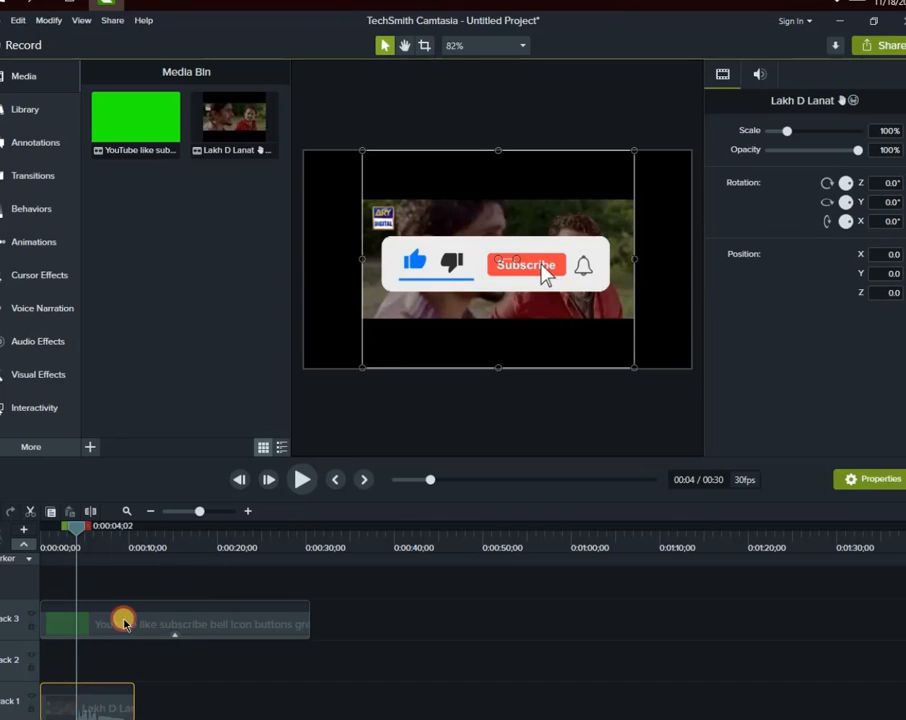
{"action": "left_click_drag", "start_coordinate": [100, 625], "coordinate": [96, 666]}
{"action": "left_click", "coordinate": [297, 480]}
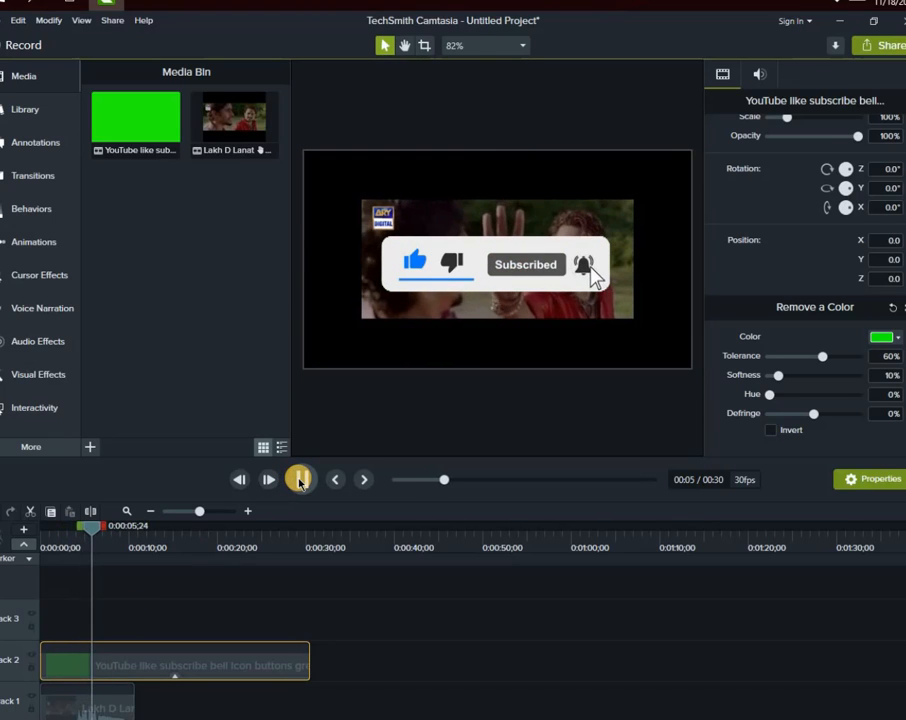
{"action": "left_click", "coordinate": [301, 481]}
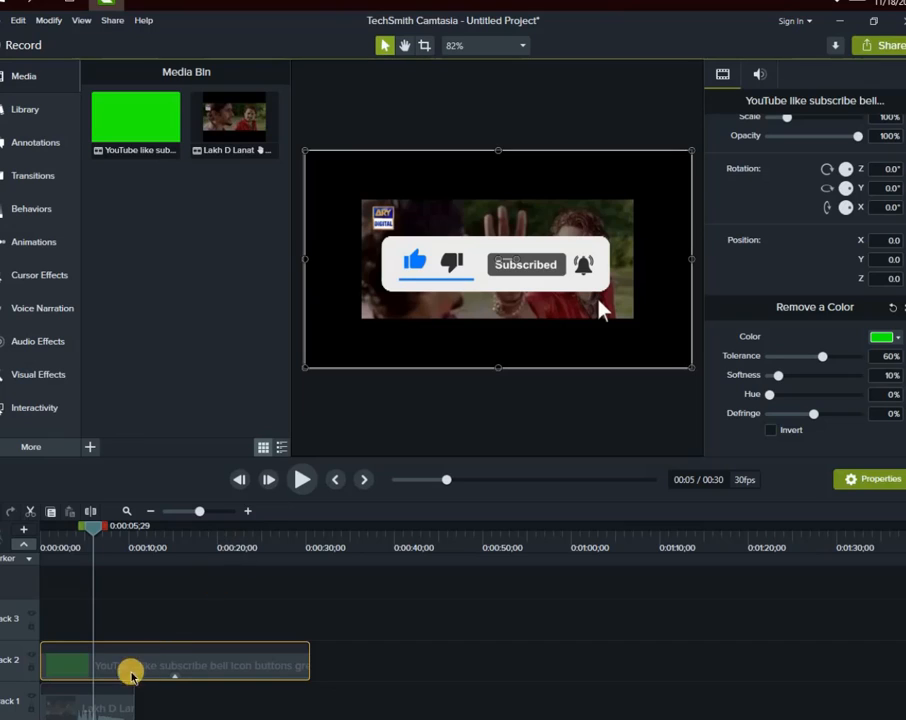
{"action": "left_click", "coordinate": [113, 702]}
{"action": "left_click", "coordinate": [484, 264]}
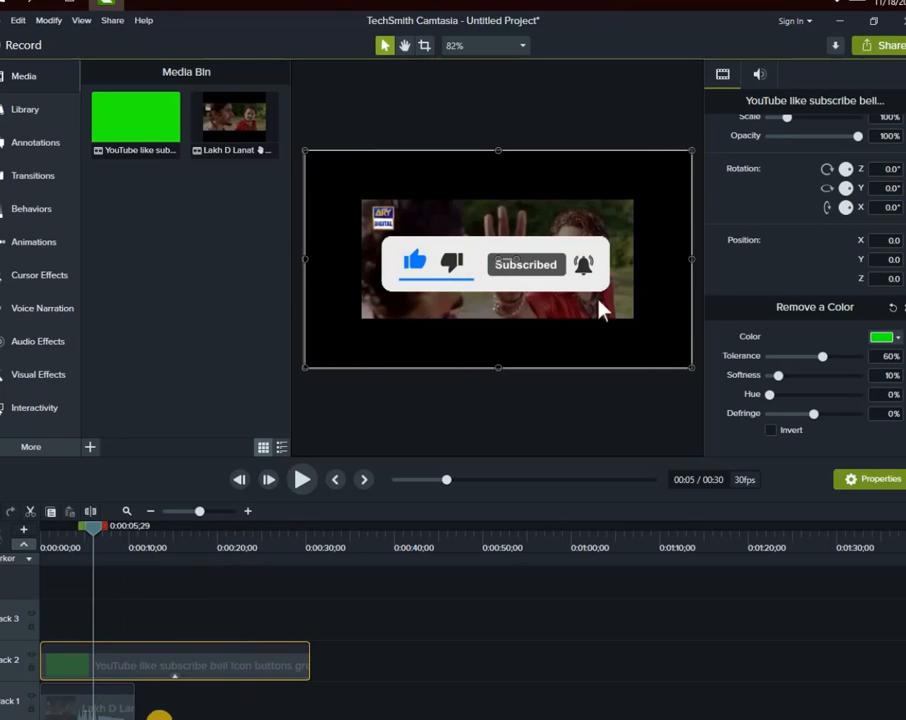
{"action": "left_click", "coordinate": [97, 706]}
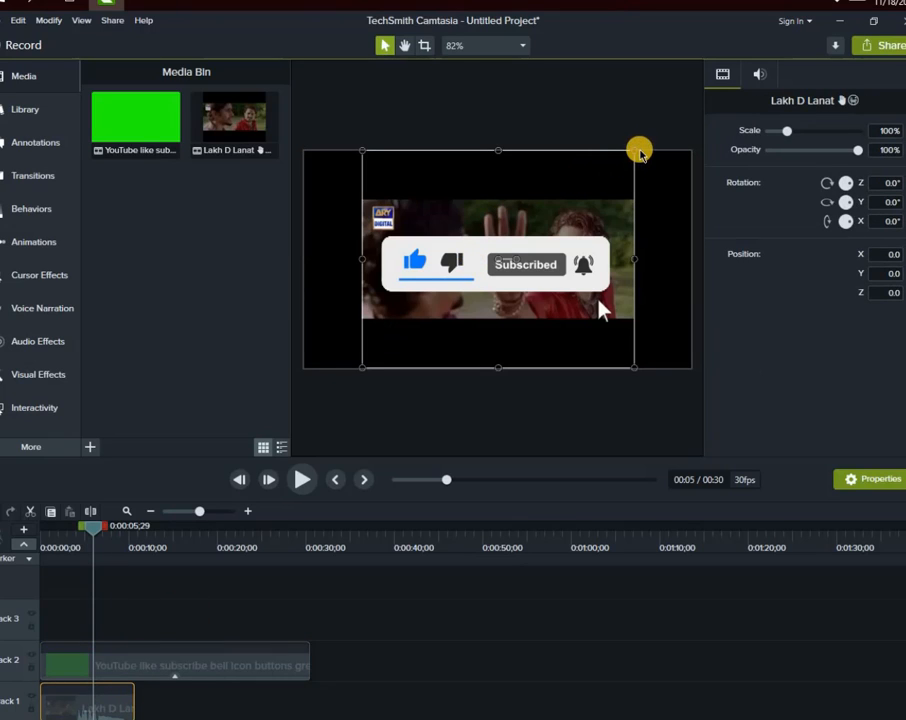
{"action": "left_click", "coordinate": [630, 150]}
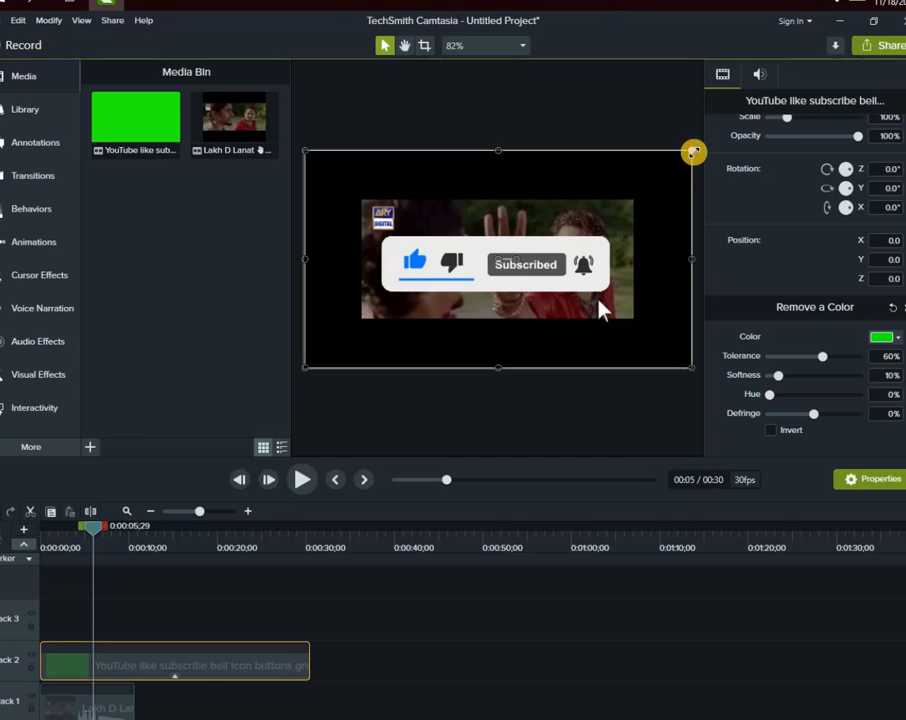
{"action": "mouse_move", "coordinate": [690, 150]}
{"action": "left_mouse_down"}
{"action": "mouse_move", "coordinate": [657, 164]}
{"action": "mouse_move", "coordinate": [691, 151]}
{"action": "left_mouse_up"}
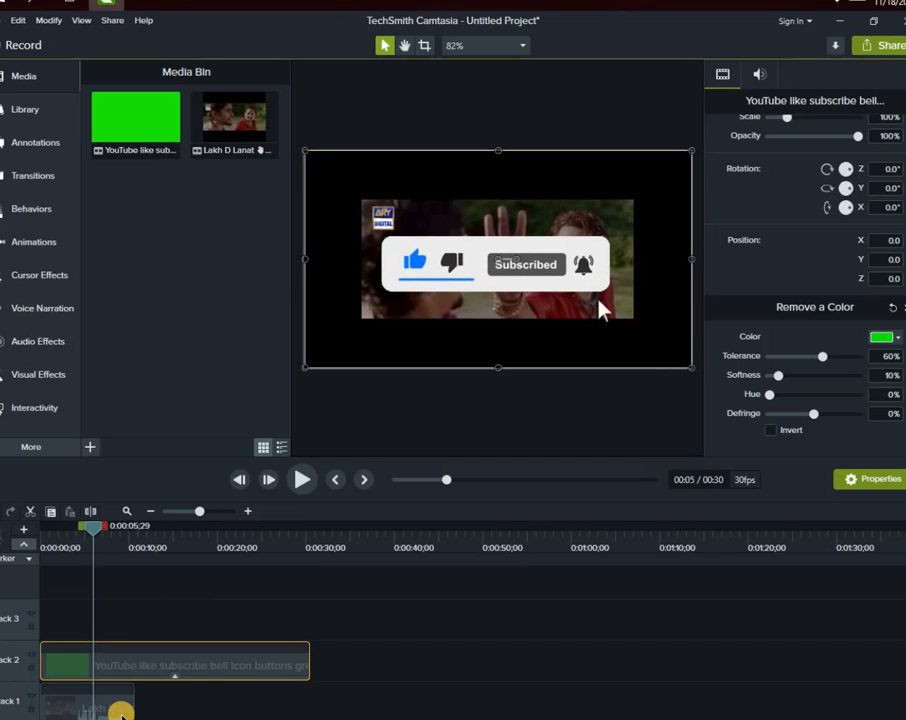
Enlarge the "Lakh D Lanat" clip on Track 1 to about 142% scale so it spans the full canvas width.
{"action": "left_click", "coordinate": [118, 710]}
{"action": "key", "text": "ctrl+Home"}
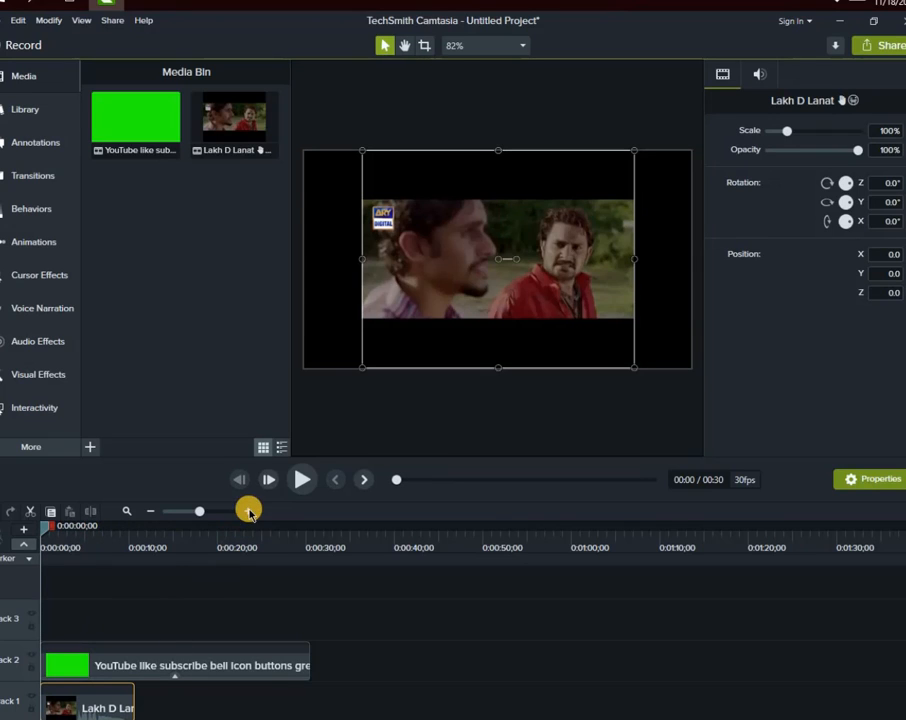
{"action": "left_click", "coordinate": [310, 480]}
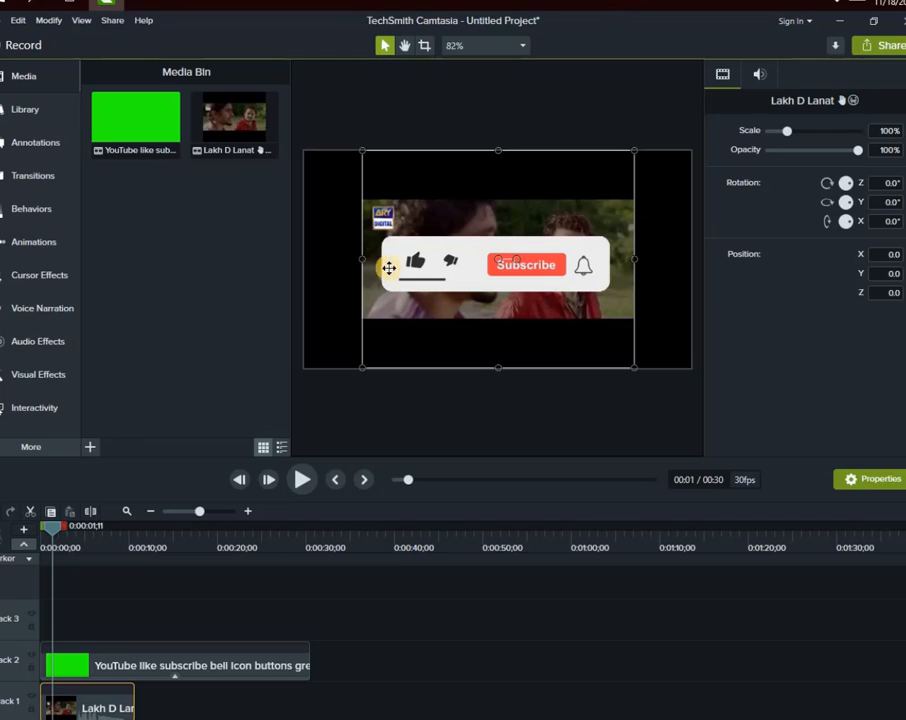
{"action": "left_click_drag", "start_coordinate": [362, 259], "coordinate": [304, 265]}
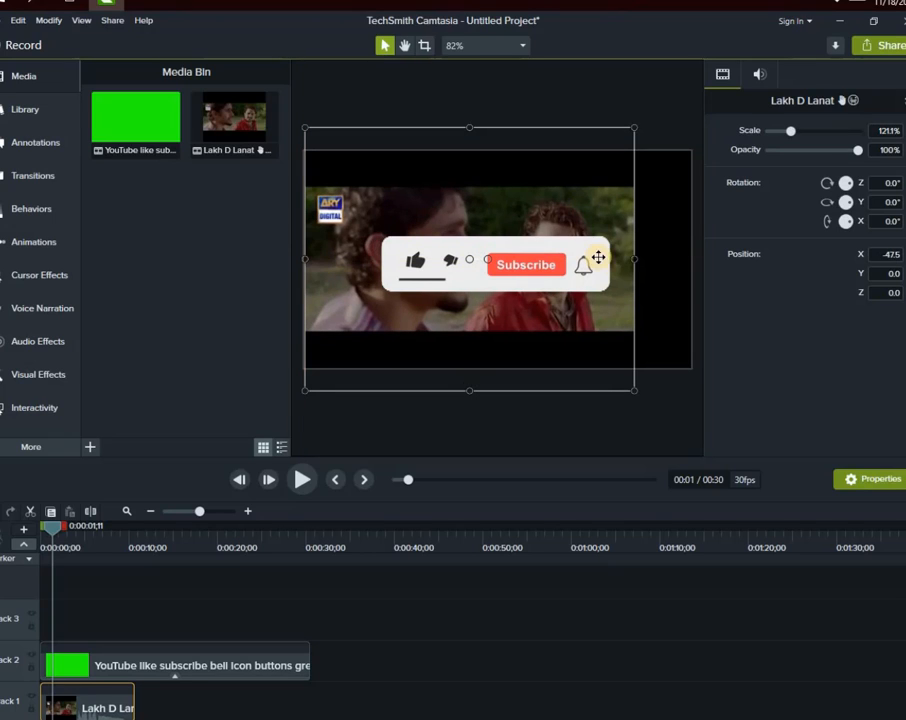
{"action": "left_click_drag", "start_coordinate": [633, 259], "coordinate": [690, 253]}
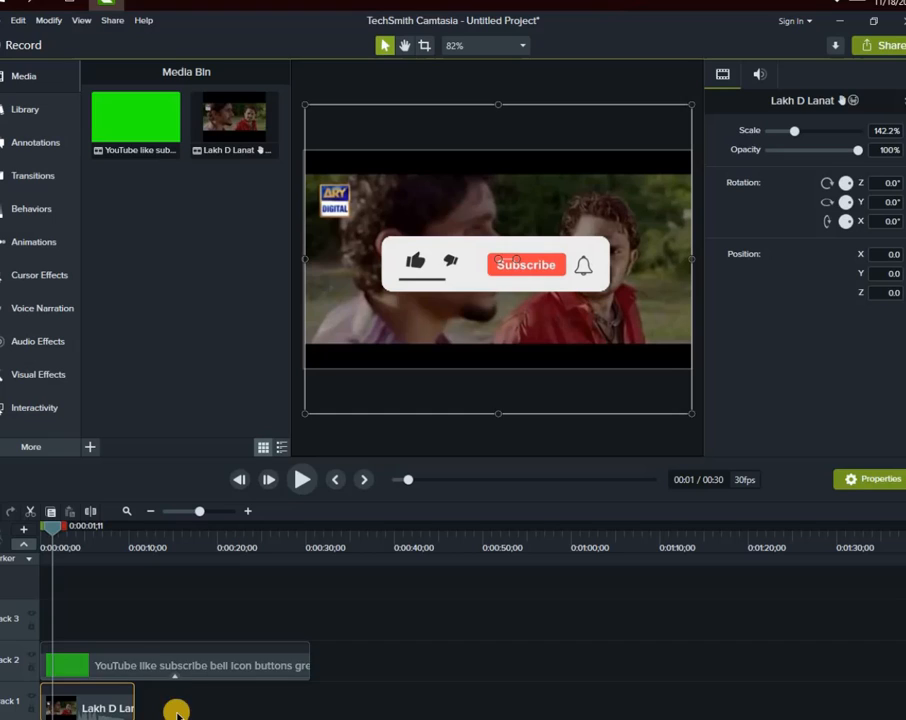
Shrink the subscribe clip to about 29.5% scale and place it at the lower centre of the frame, about Y -108.5.
{"action": "left_click", "coordinate": [176, 654]}
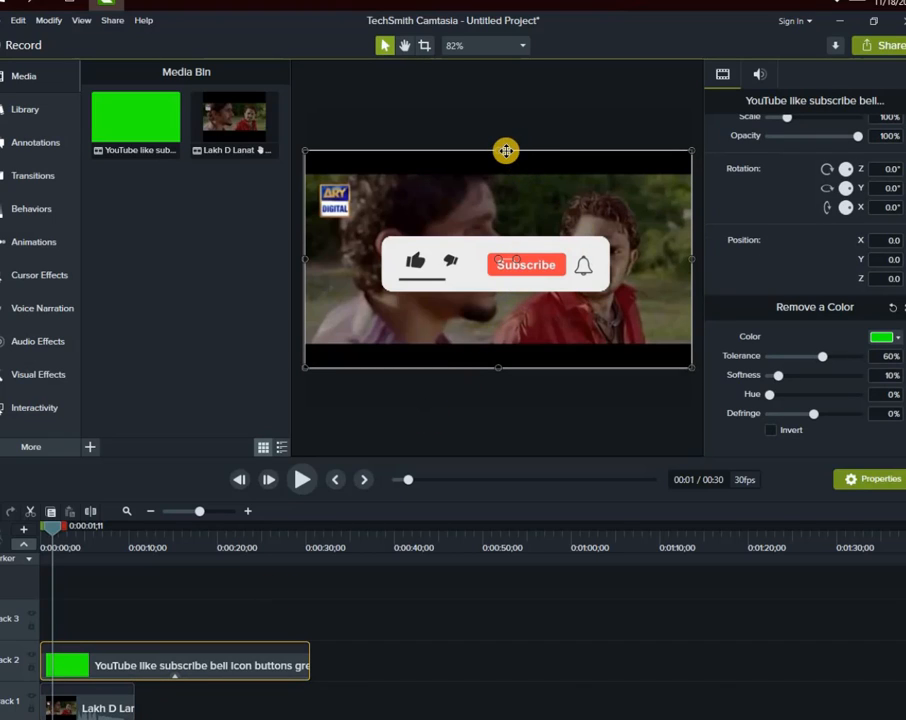
{"action": "left_click_drag", "start_coordinate": [497, 150], "coordinate": [503, 303]}
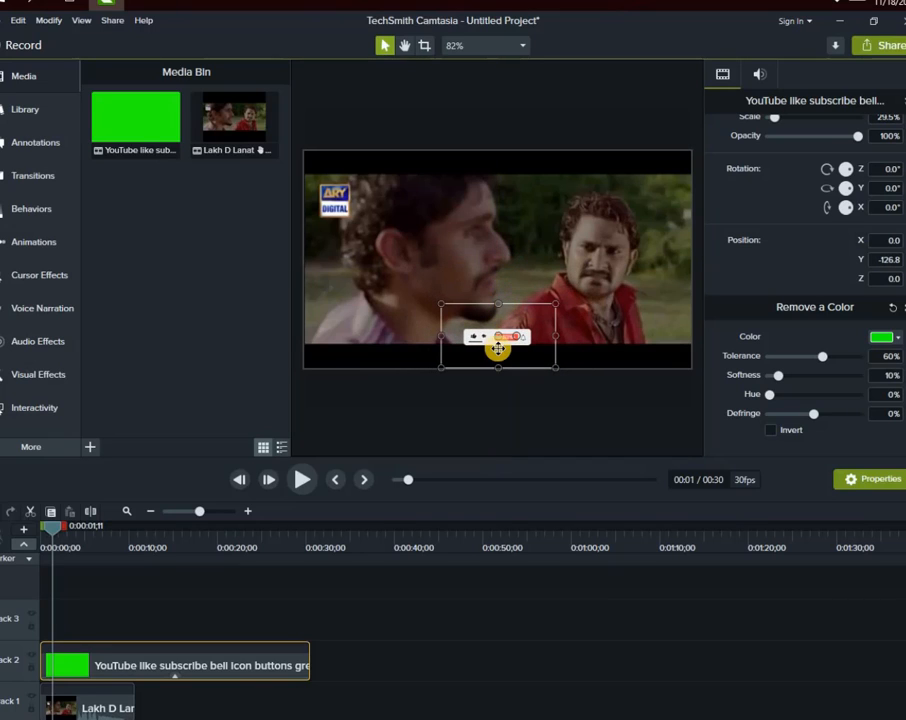
{"action": "left_click_drag", "start_coordinate": [497, 348], "coordinate": [495, 335]}
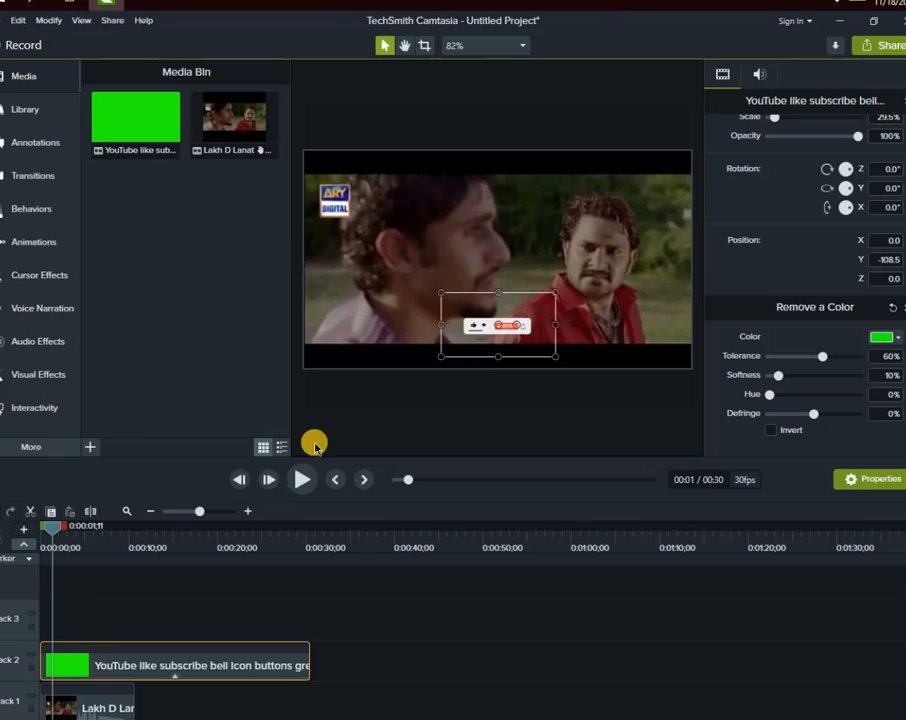
Preview the resized subscribe overlay on the video, and replay the opening seconds from the start of the timeline.
{"action": "left_click", "coordinate": [306, 482]}
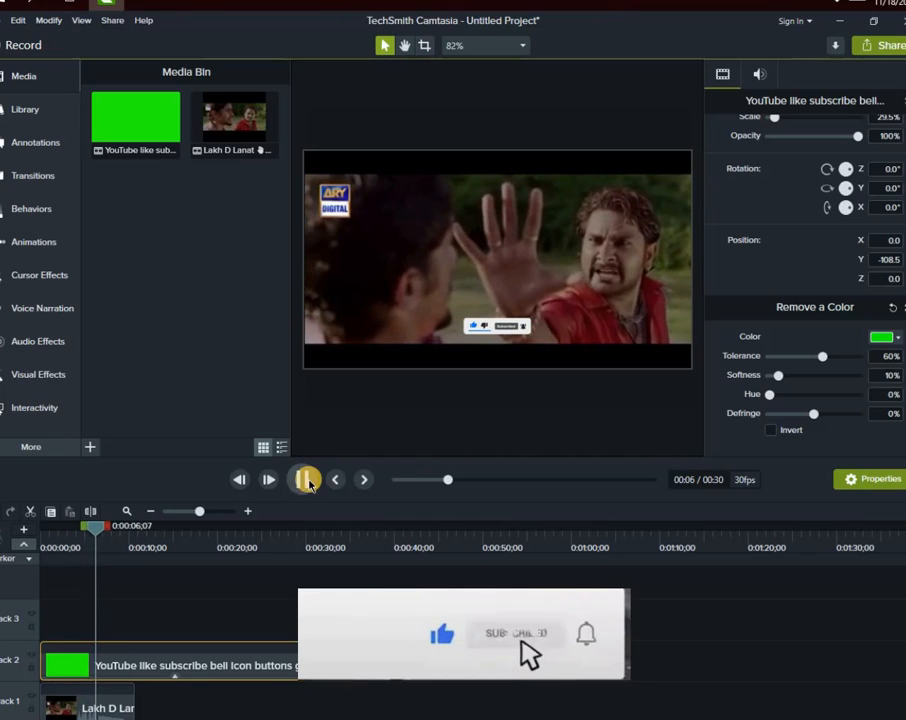
{"action": "left_click", "coordinate": [306, 481]}
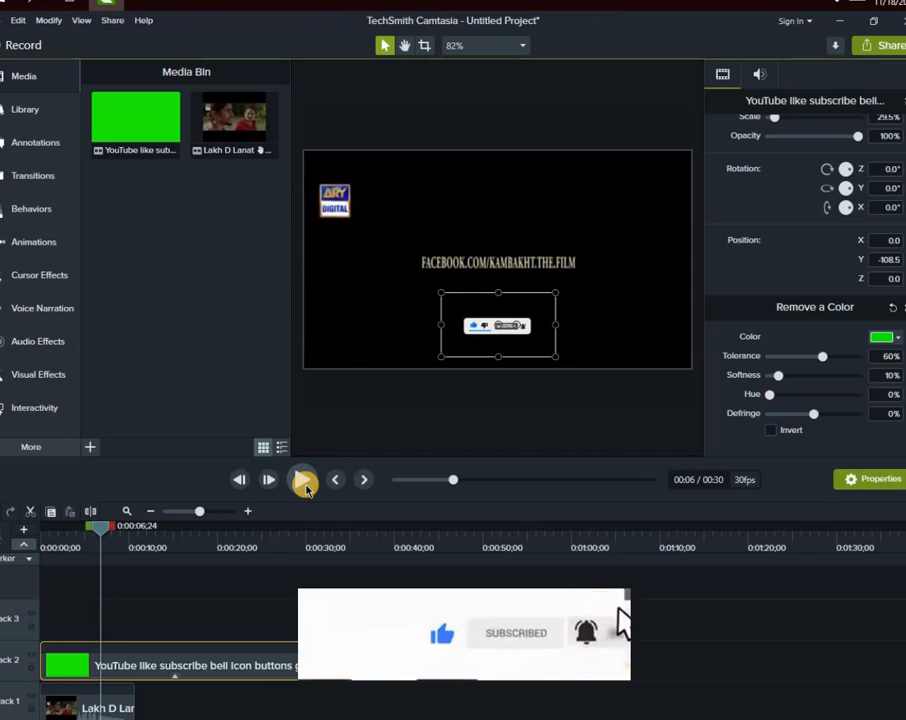
{"action": "left_click", "coordinate": [401, 486]}
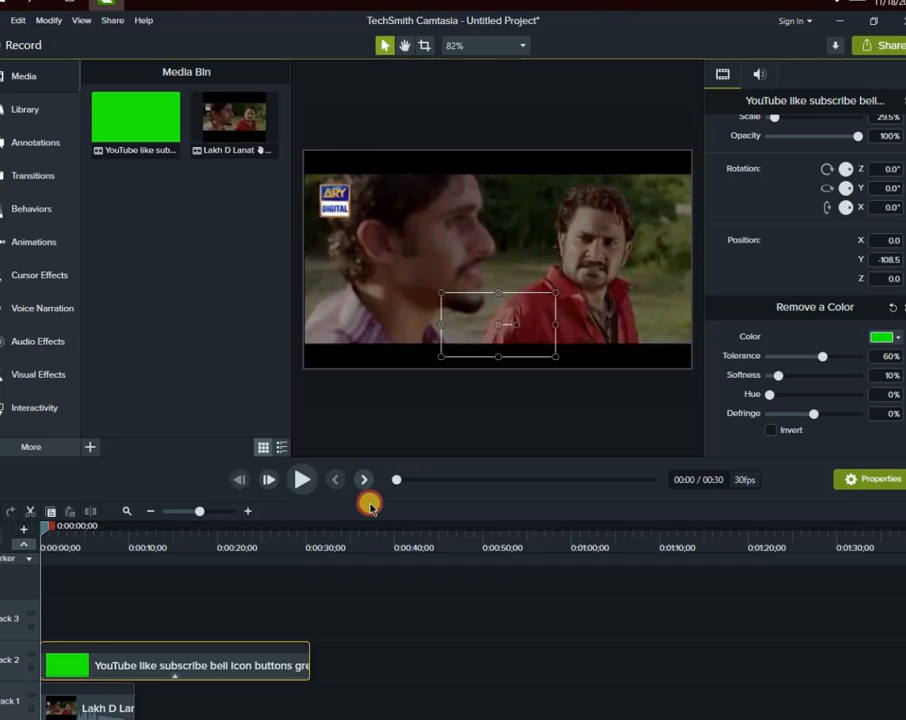
{"action": "left_click", "coordinate": [300, 481]}
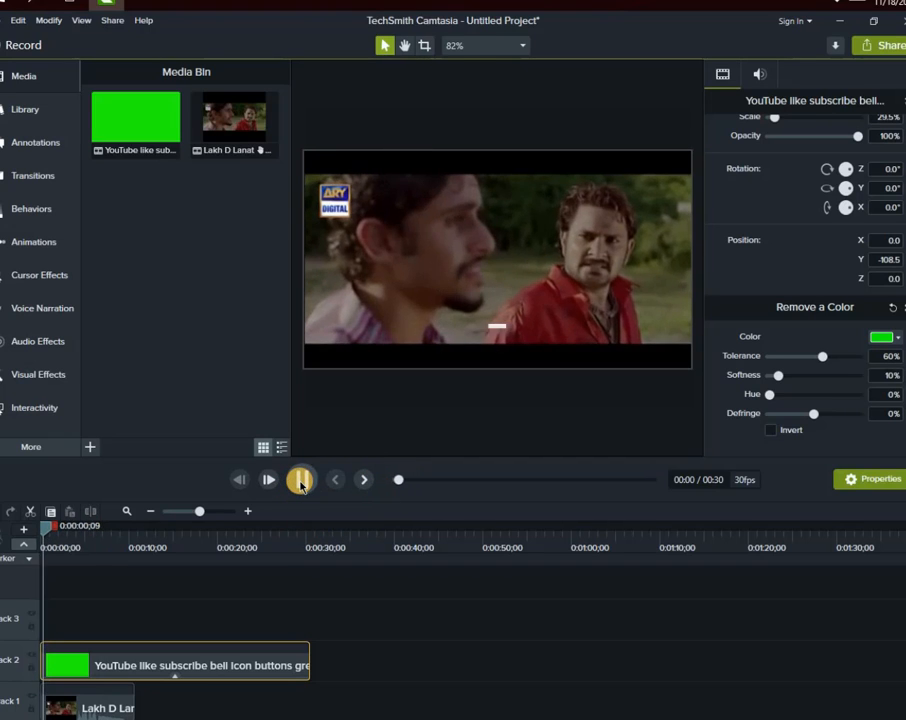
{"action": "left_click", "coordinate": [300, 481]}
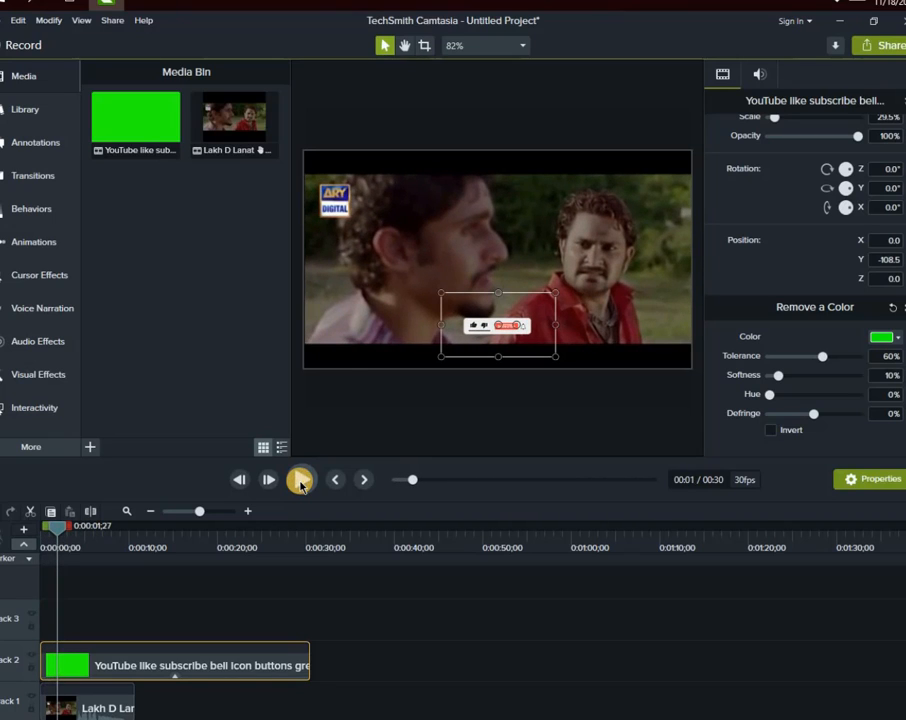
Lower the subscribe clip's Remove a Color tolerance to 0% for comparison and set it back to 60%.
{"action": "left_click", "coordinate": [756, 78]}
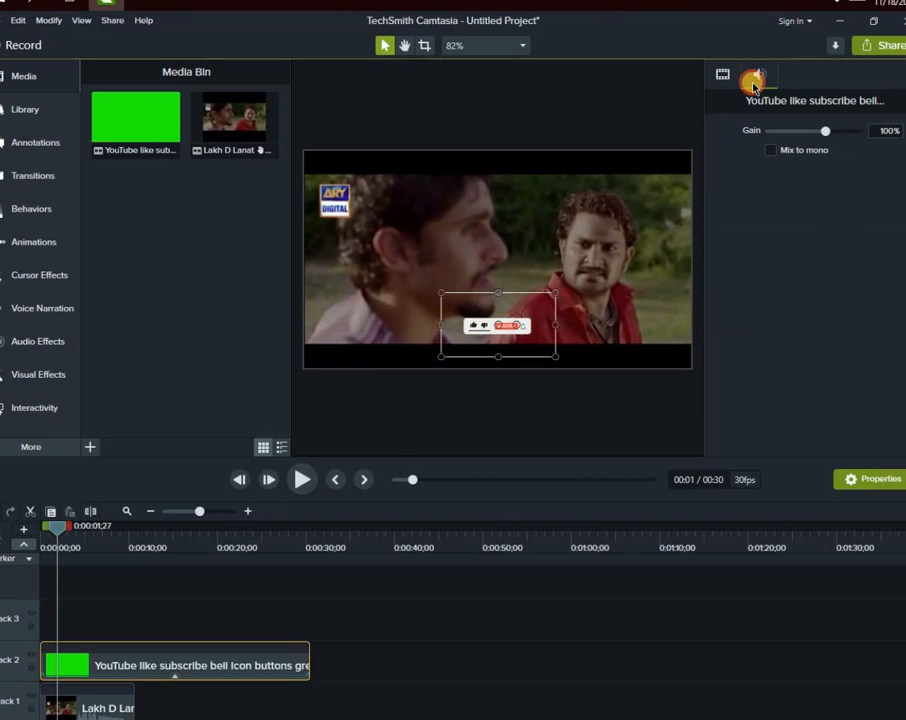
{"action": "left_click", "coordinate": [736, 86]}
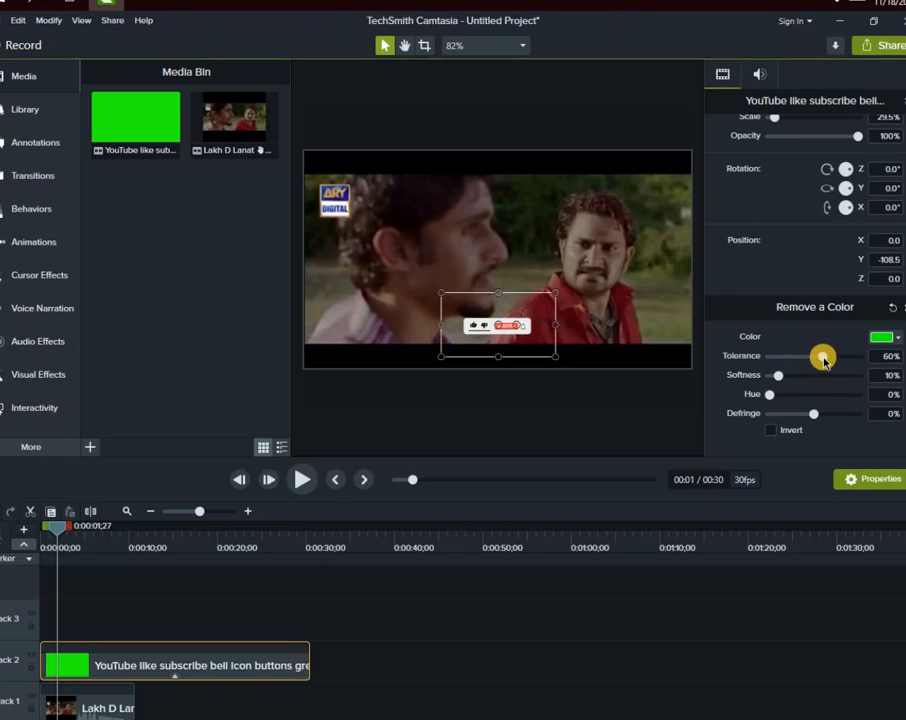
{"action": "left_click_drag", "start_coordinate": [815, 363], "coordinate": [750, 362]}
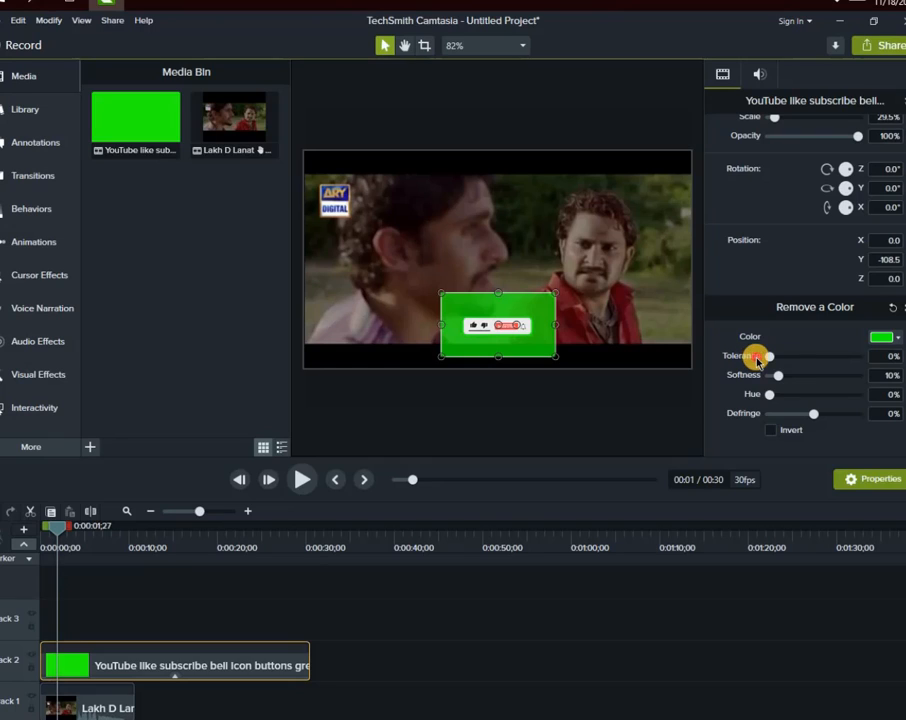
{"action": "left_click_drag", "start_coordinate": [758, 360], "coordinate": [835, 370]}
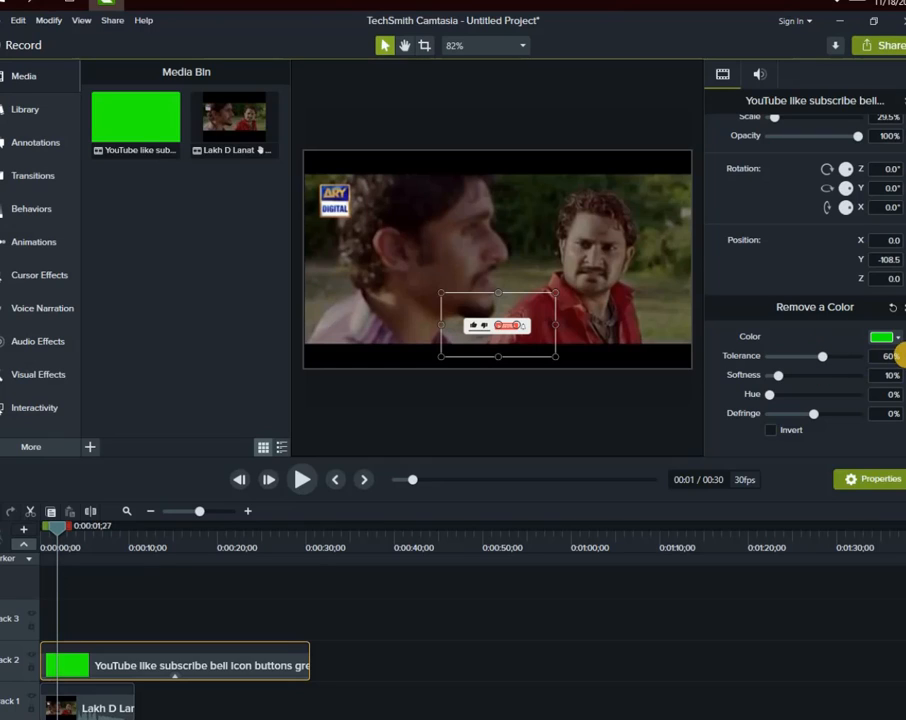
Set the subscribe clip's Remove a Color softness to 0% and defringe to 100%, and preview a short stretch.
{"action": "left_click_drag", "start_coordinate": [782, 378], "coordinate": [750, 400]}
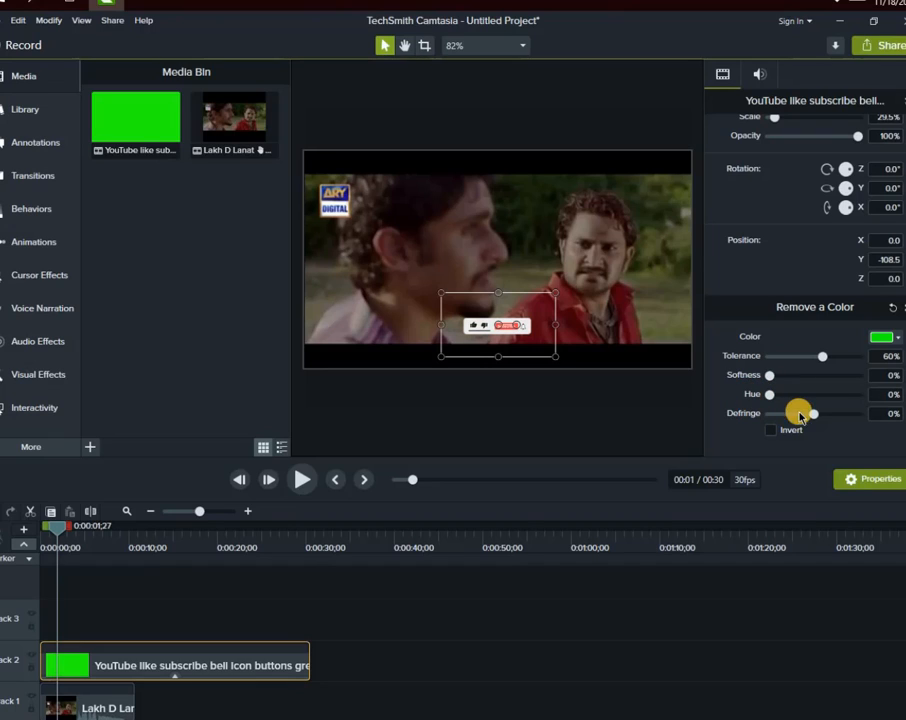
{"action": "left_click_drag", "start_coordinate": [817, 415], "coordinate": [883, 421]}
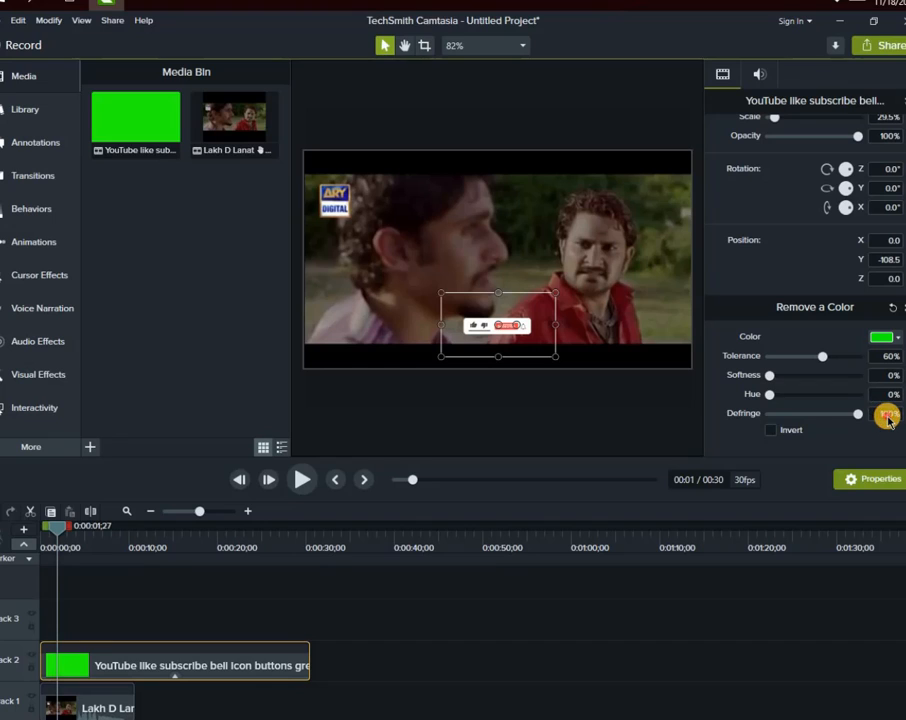
{"action": "left_click", "coordinate": [302, 479]}
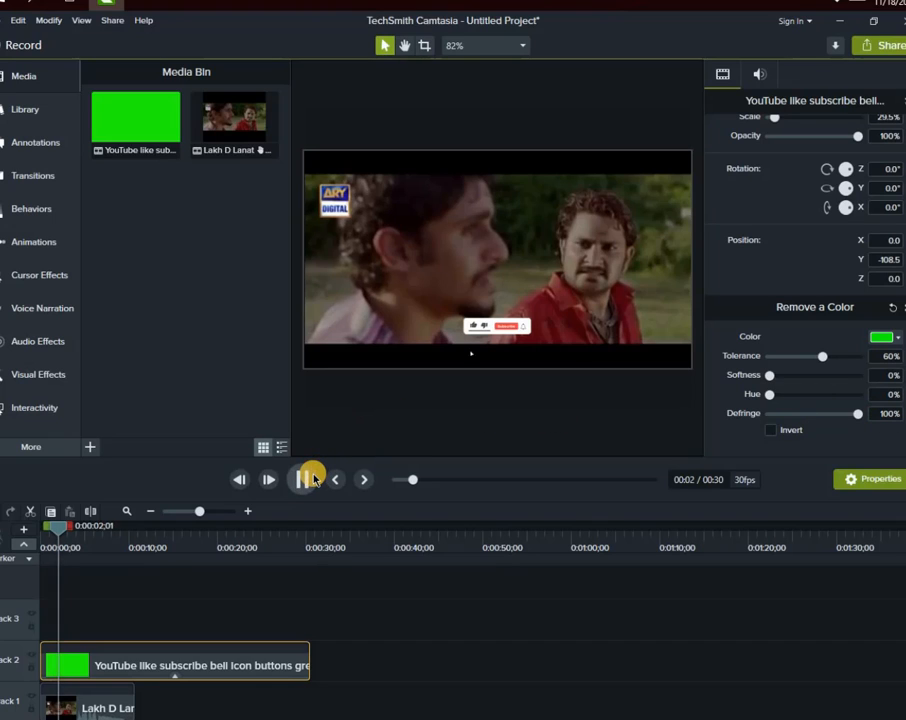
{"action": "left_click", "coordinate": [303, 479]}
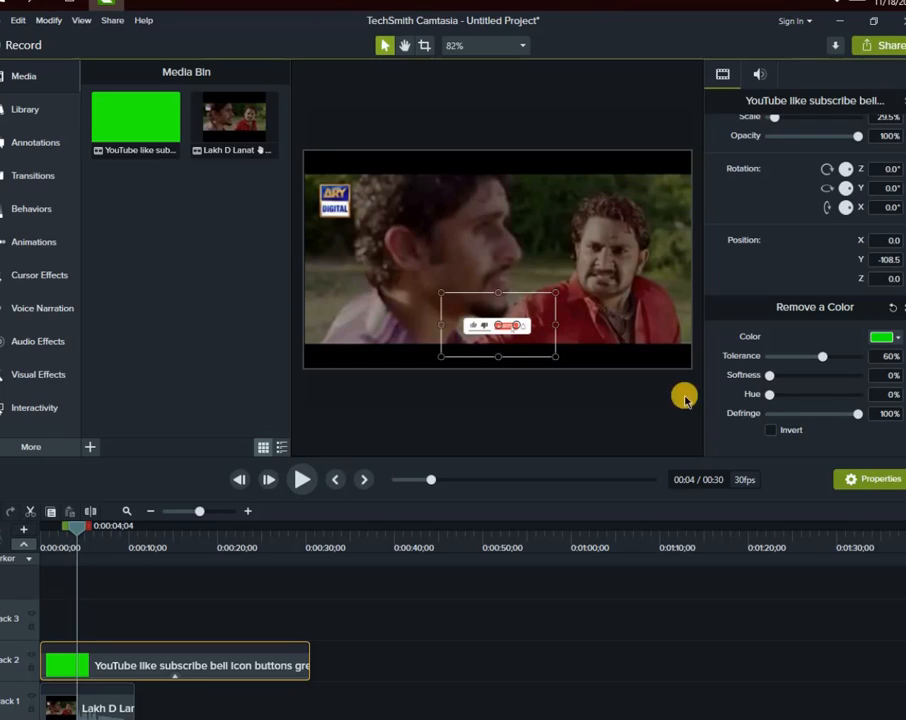
Reduce the subscribe clip's Remove a Color defringe to 2% and play a short stretch to check it.
{"action": "left_click_drag", "start_coordinate": [848, 421], "coordinate": [838, 425]}
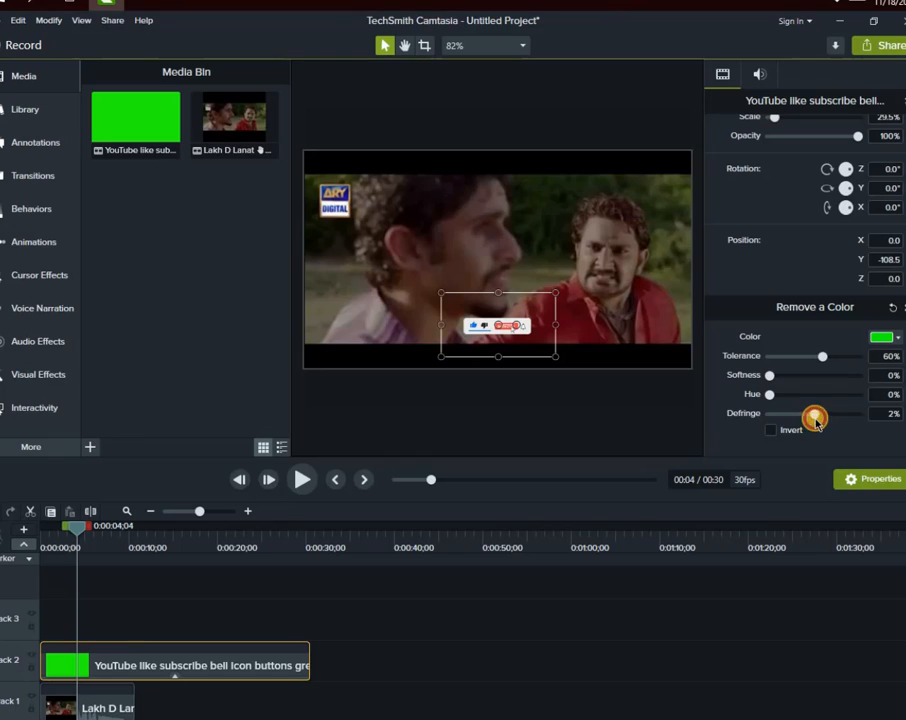
{"action": "left_click", "coordinate": [302, 479]}
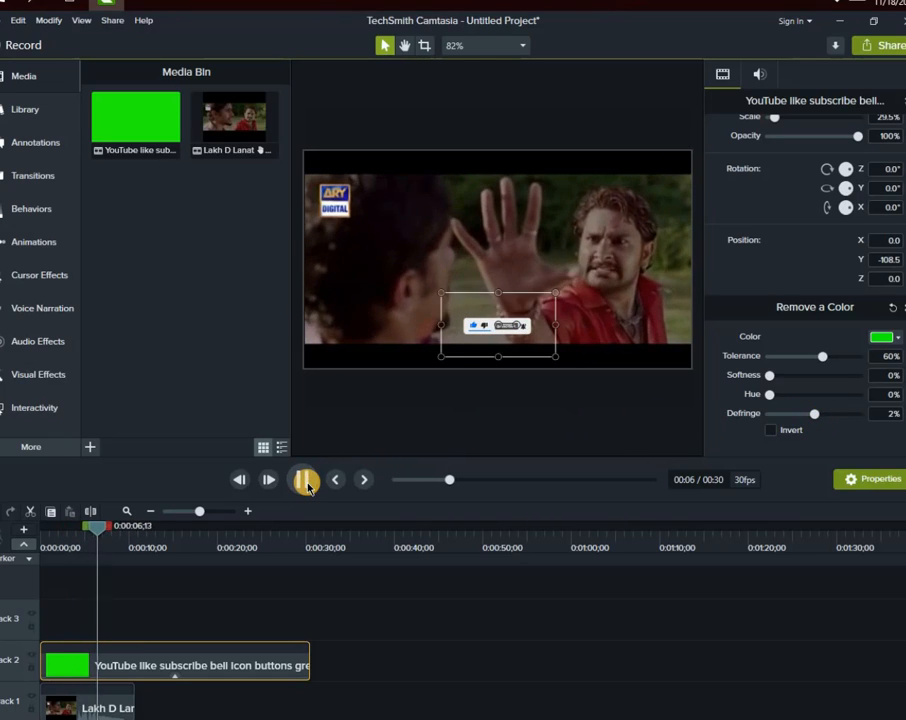
{"action": "left_click", "coordinate": [305, 481]}
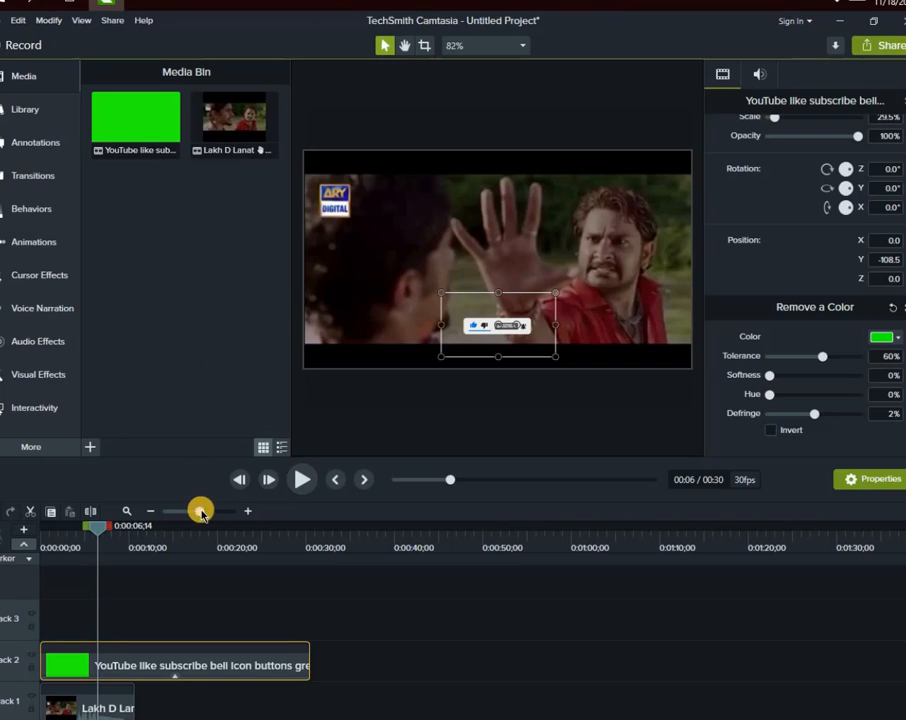
Trim the ends of the clips on Tracks 1 and 2 to about 7 seconds and play the result from the beginning.
{"action": "left_click_drag", "start_coordinate": [311, 651], "coordinate": [107, 665]}
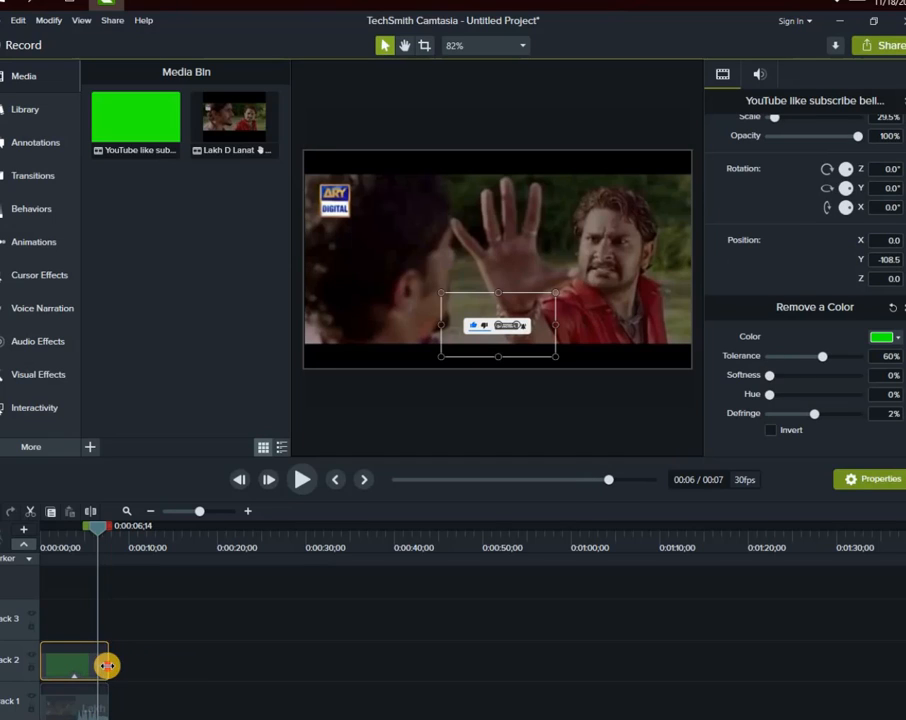
{"action": "left_click", "coordinate": [396, 481]}
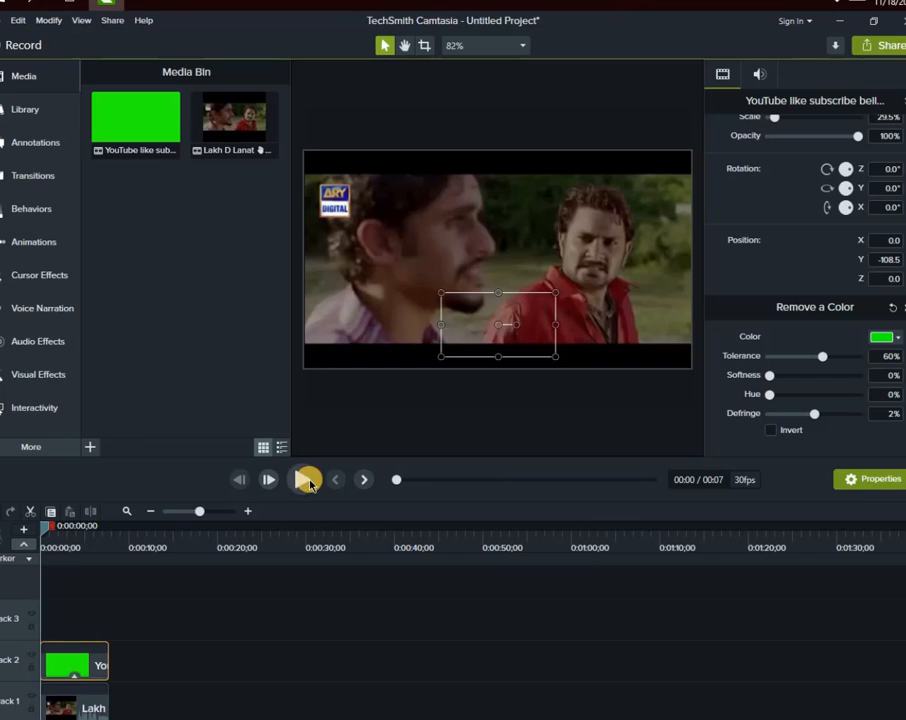
{"action": "left_click", "coordinate": [303, 480]}
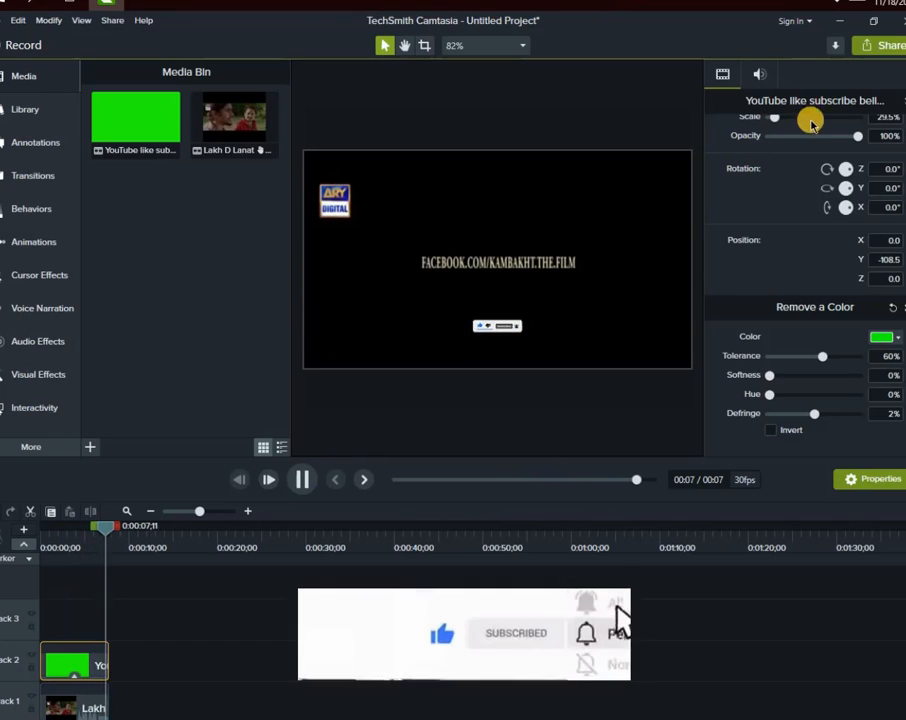
Set up a local export with custom production settings in MP4 - Smart Player (HTML5) format, keeping the default player and video options.
{"action": "left_click", "coordinate": [884, 50]}
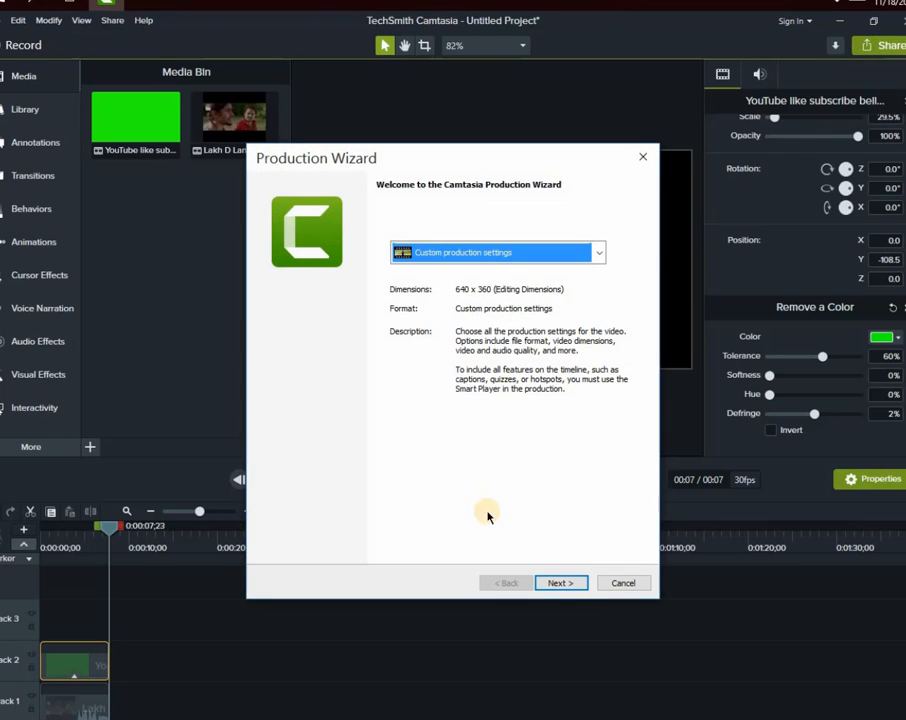
{"action": "left_click", "coordinate": [560, 582]}
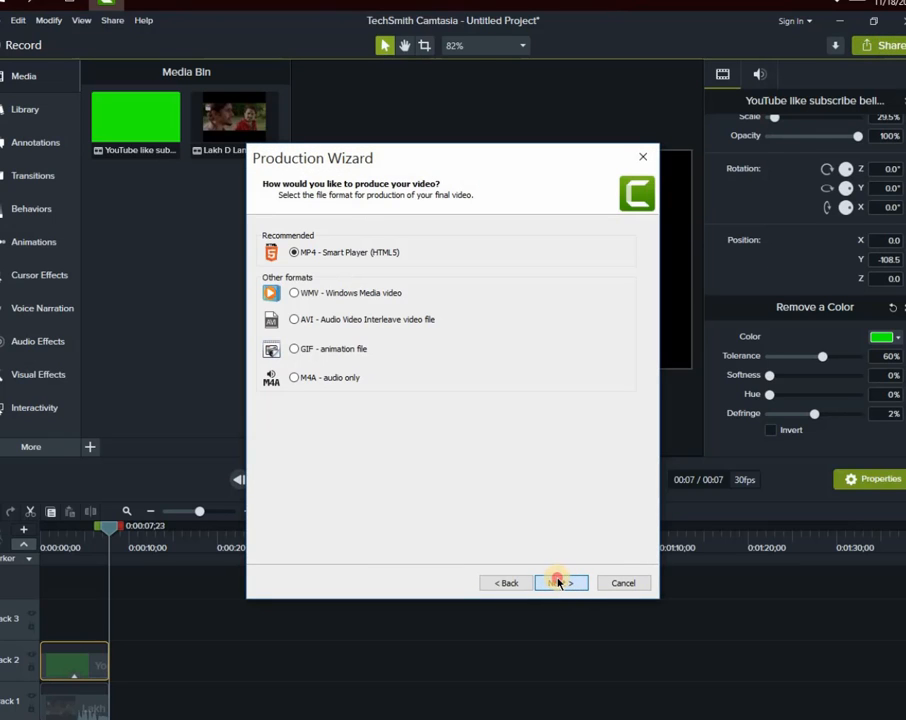
{"action": "left_click", "coordinate": [558, 582]}
{"action": "left_click", "coordinate": [558, 582]}
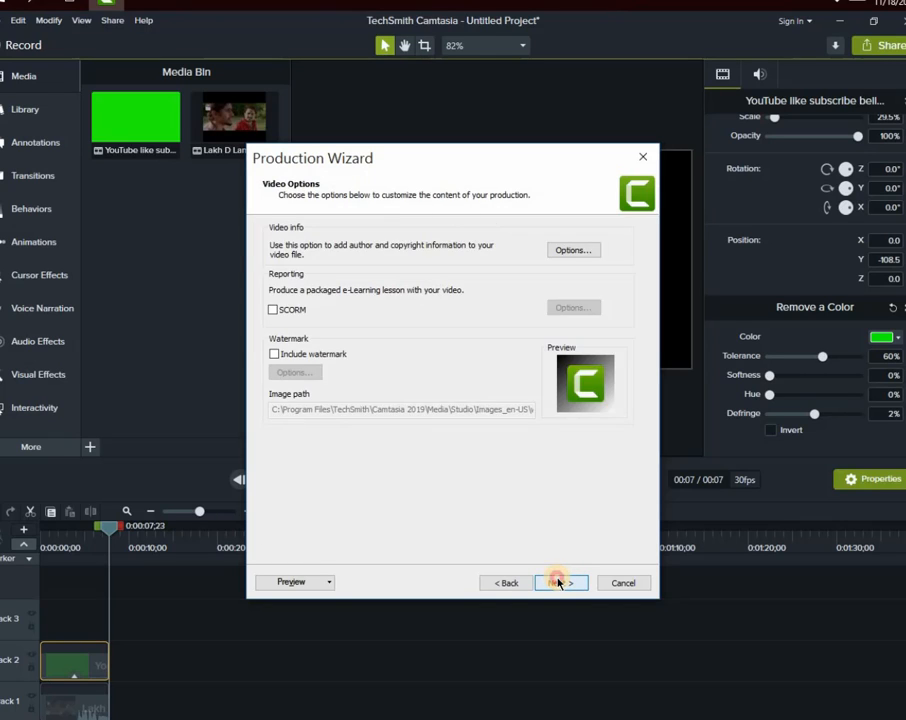
{"action": "left_click", "coordinate": [558, 582]}
Produce the video as Untitled Project on New Volume (E:) and close the production results.
{"action": "left_click", "coordinate": [614, 297]}
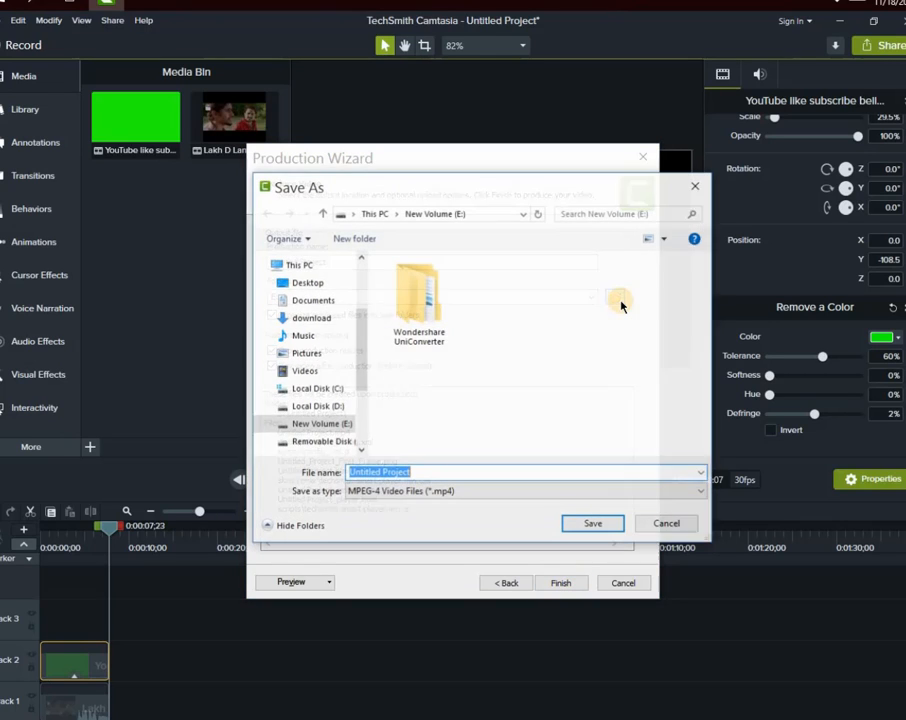
{"action": "left_click", "coordinate": [315, 426]}
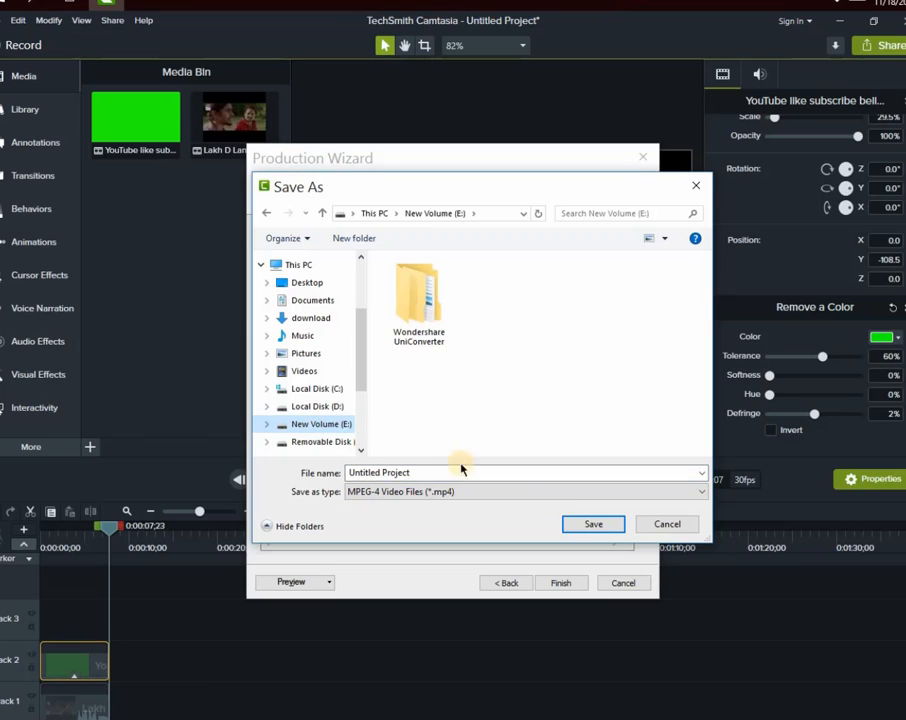
{"action": "left_click", "coordinate": [600, 525]}
{"action": "left_click", "coordinate": [545, 585]}
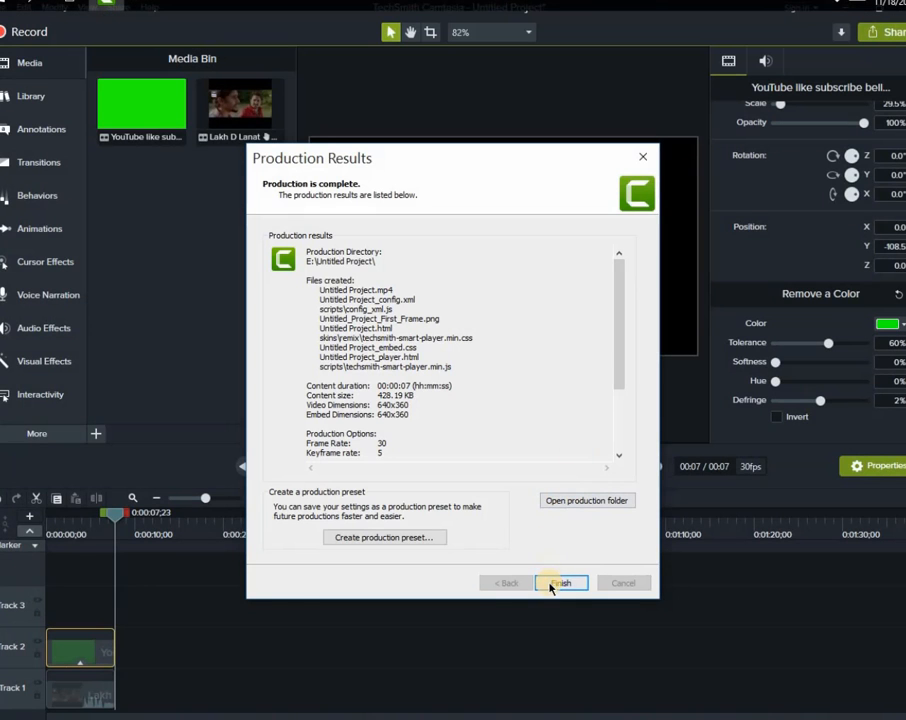
{"action": "left_click", "coordinate": [556, 640]}
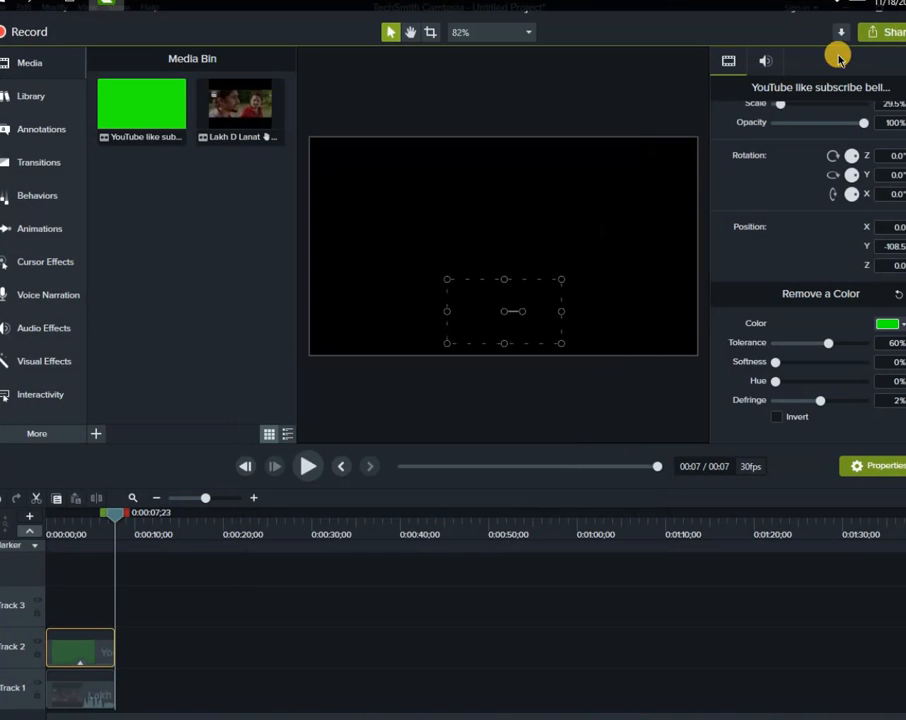
Minimize Camtasia and open the New Volume (E:) drive in a maximized File Explorer window.
{"action": "left_click", "coordinate": [880, 14]}
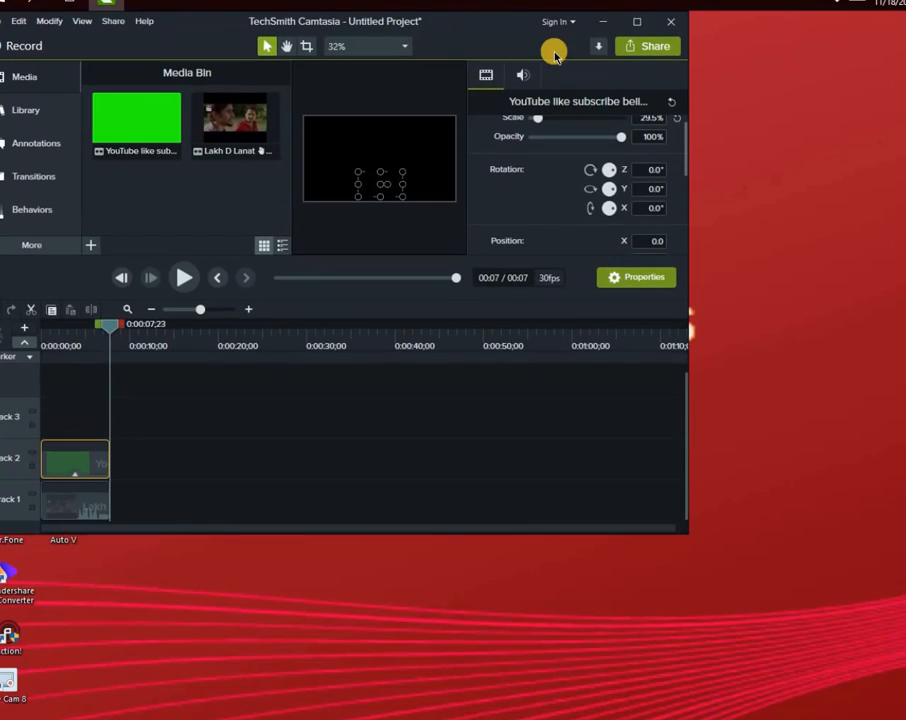
{"action": "left_click", "coordinate": [600, 21]}
{"action": "double_click", "coordinate": [9, 24]}
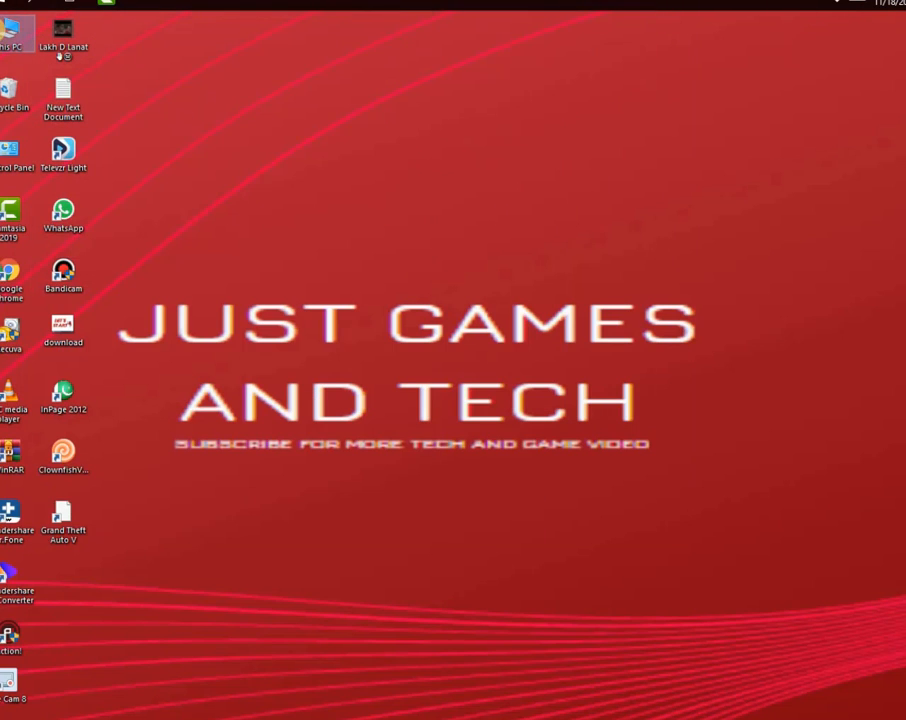
{"action": "scroll", "coordinate": [380, 566], "scroll_direction": "down", "scroll_amount": 2}
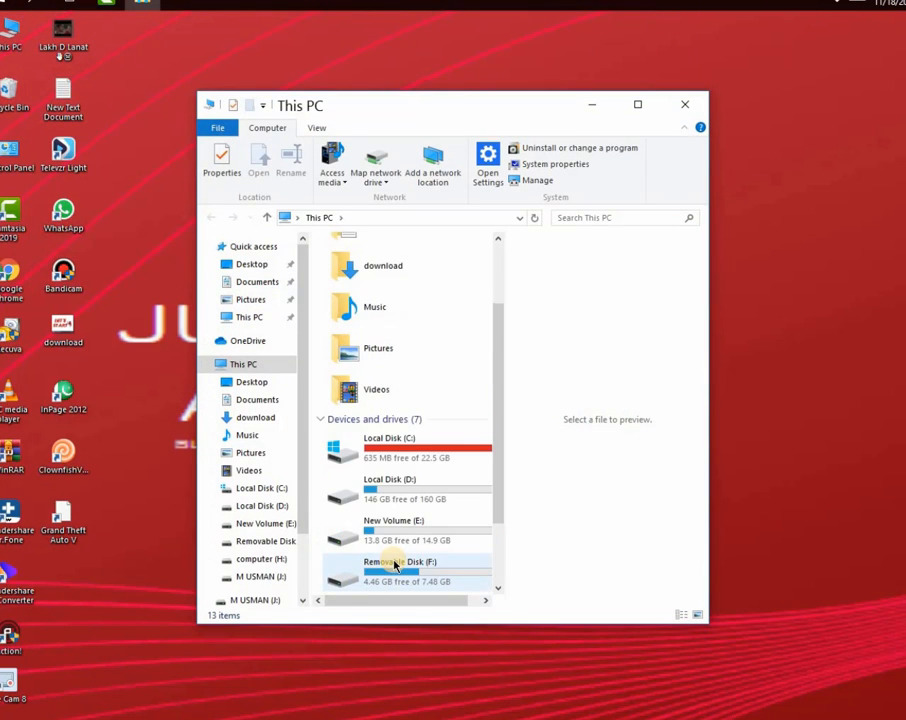
{"action": "left_click", "coordinate": [414, 540]}
{"action": "double_click", "coordinate": [412, 538]}
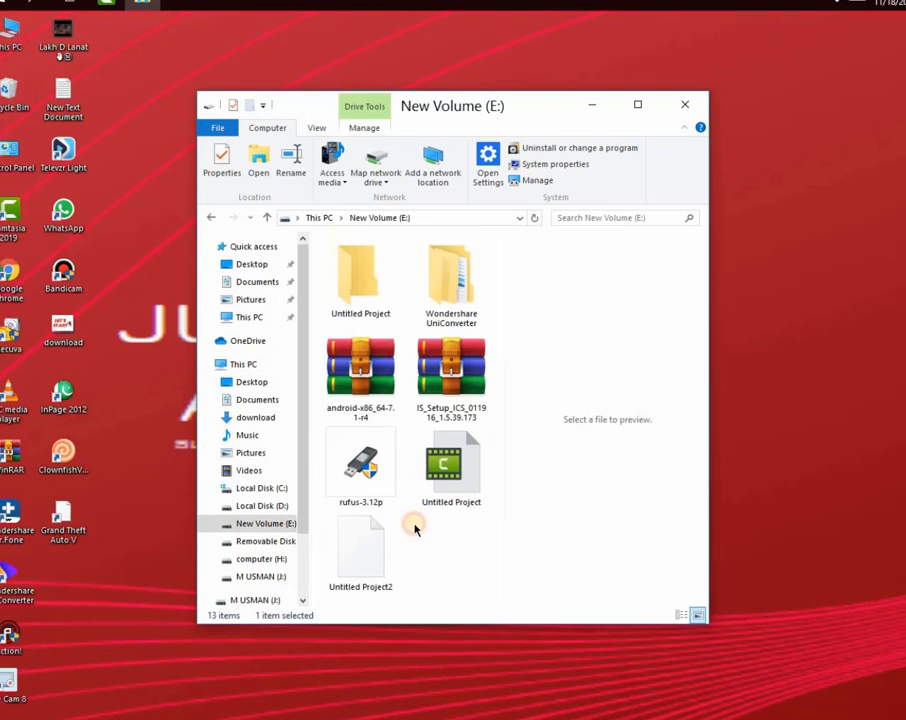
{"action": "left_click", "coordinate": [641, 105]}
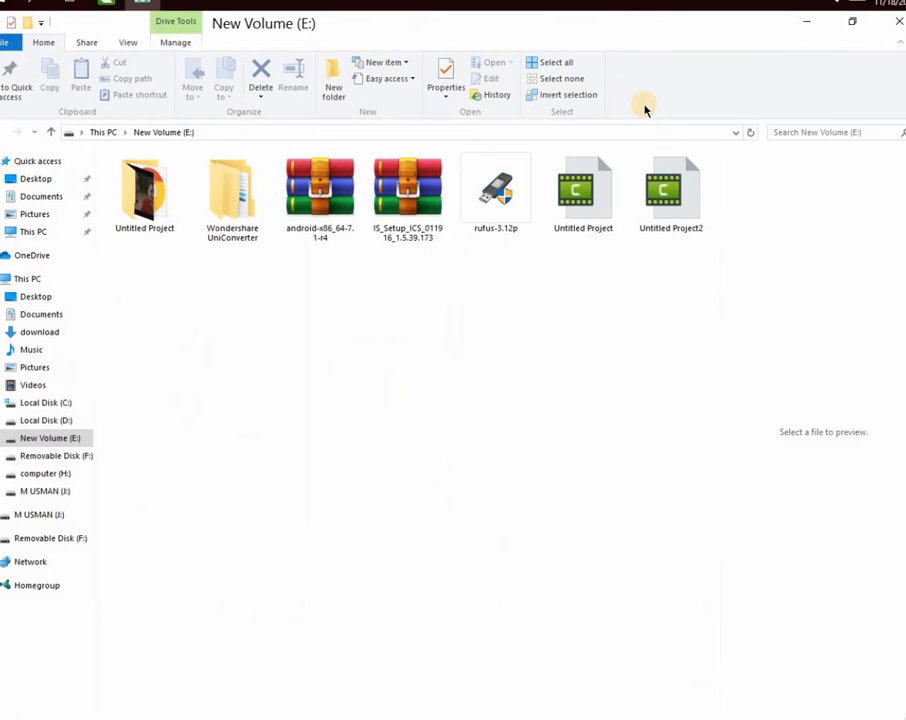
Show the contents of the Untitled Project folder as large thumbnails and play the produced MP4 video in VLC.
{"action": "double_click", "coordinate": [158, 210]}
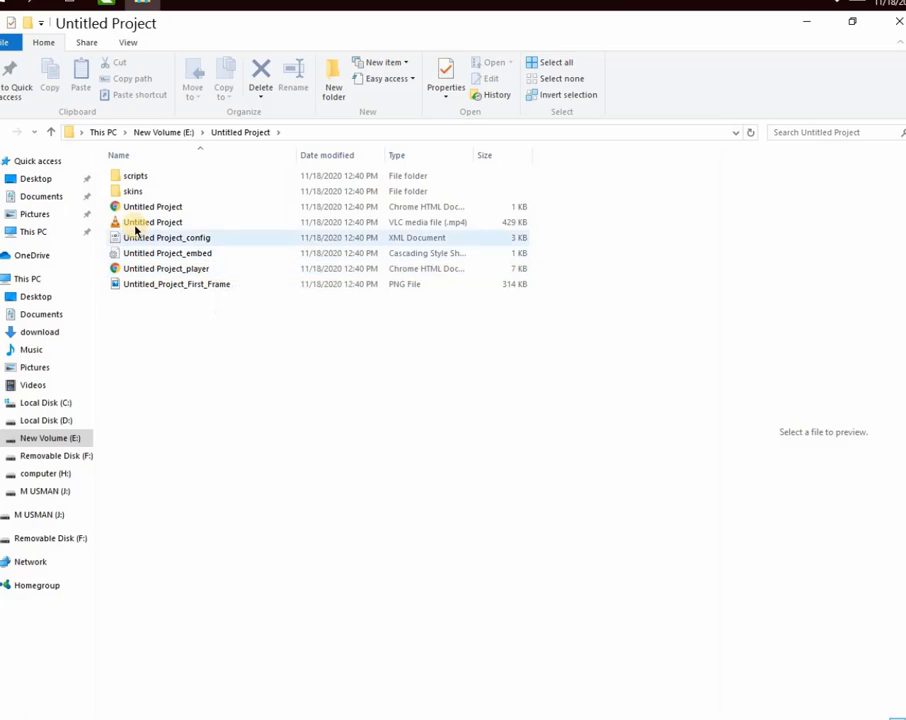
{"action": "left_click", "coordinate": [890, 706]}
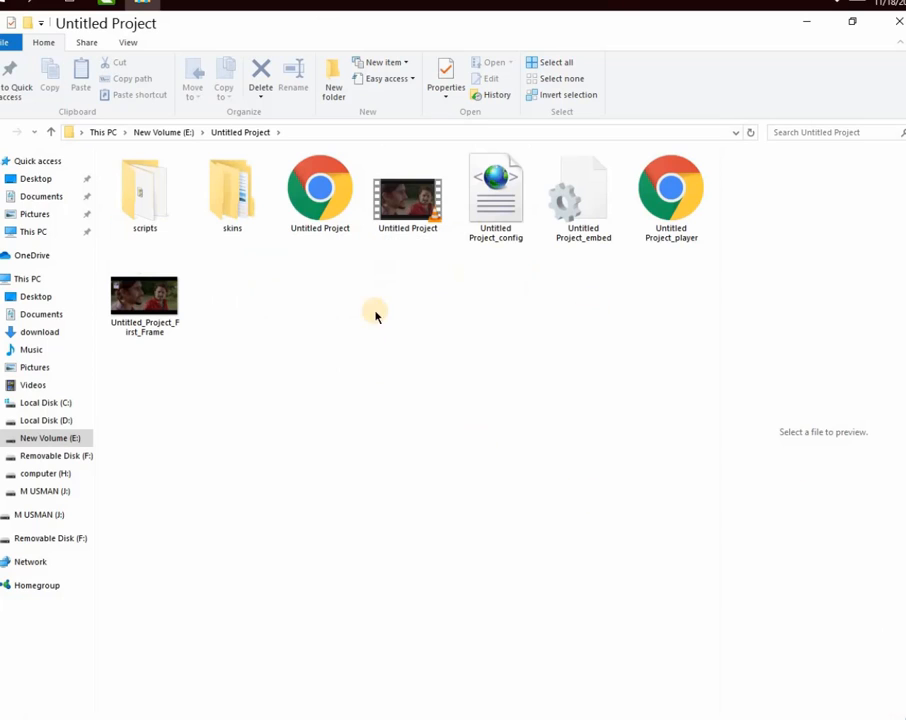
{"action": "left_click", "coordinate": [408, 200]}
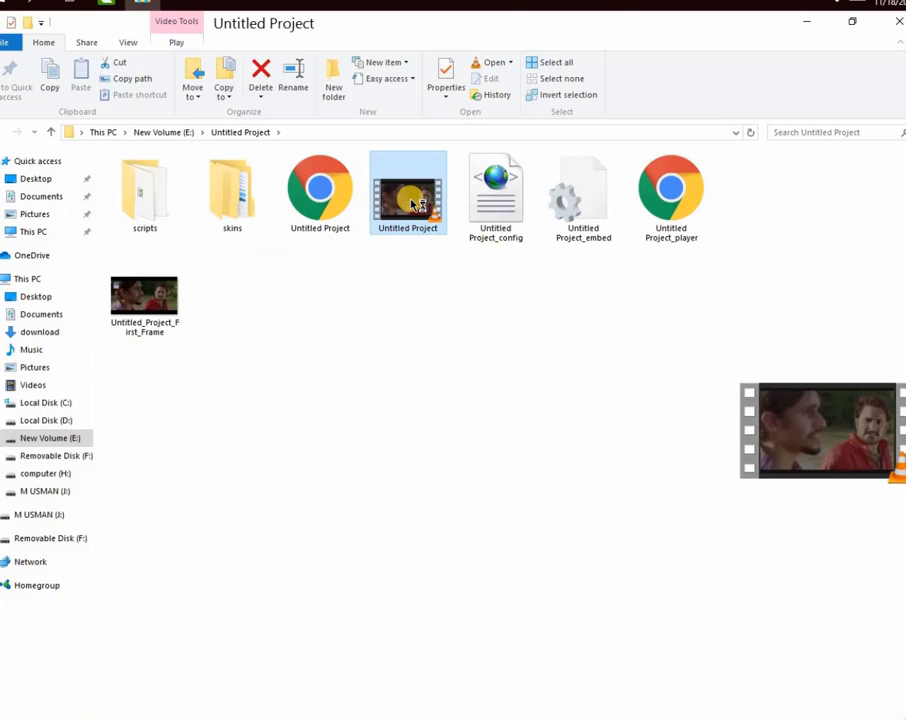
{"action": "double_click", "coordinate": [408, 200]}
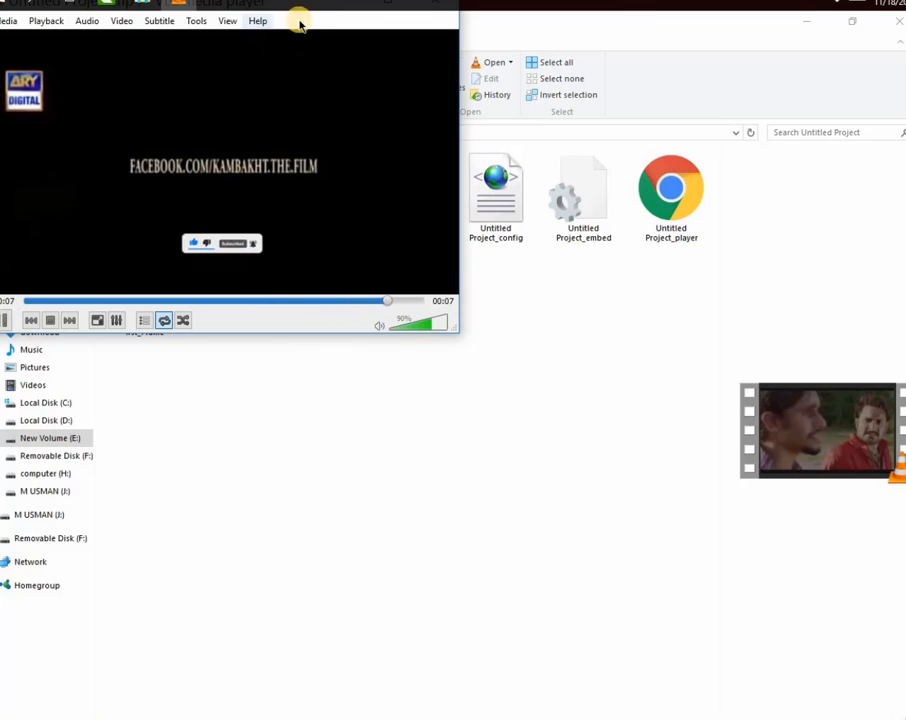
Close the player and replay the produced Untitled Project video in full screen.
{"action": "mouse_move", "coordinate": [178, 3]}
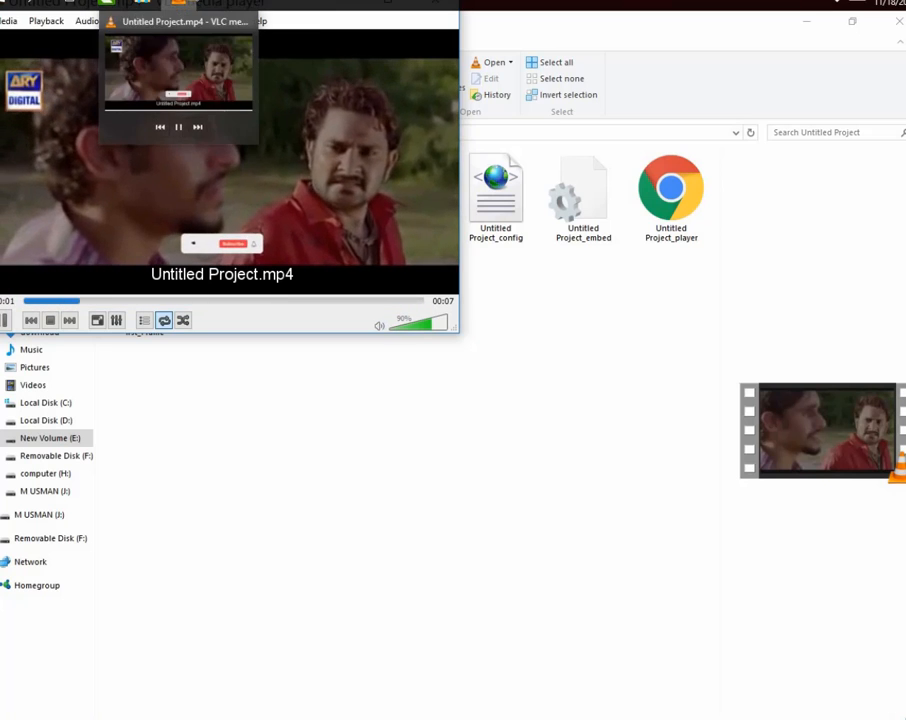
{"action": "left_click", "coordinate": [244, 20]}
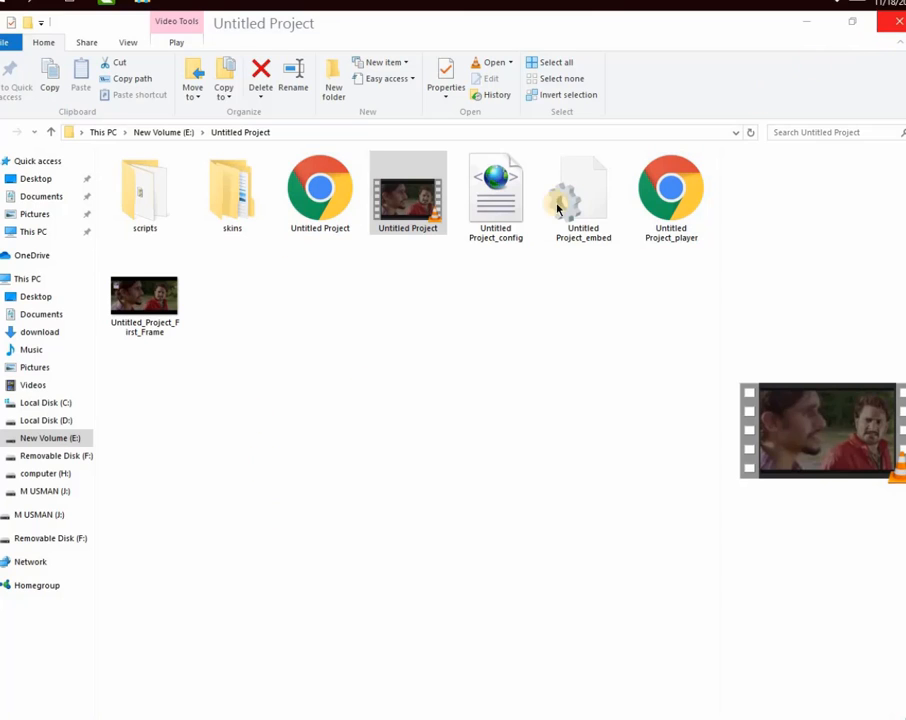
{"action": "double_click", "coordinate": [421, 192]}
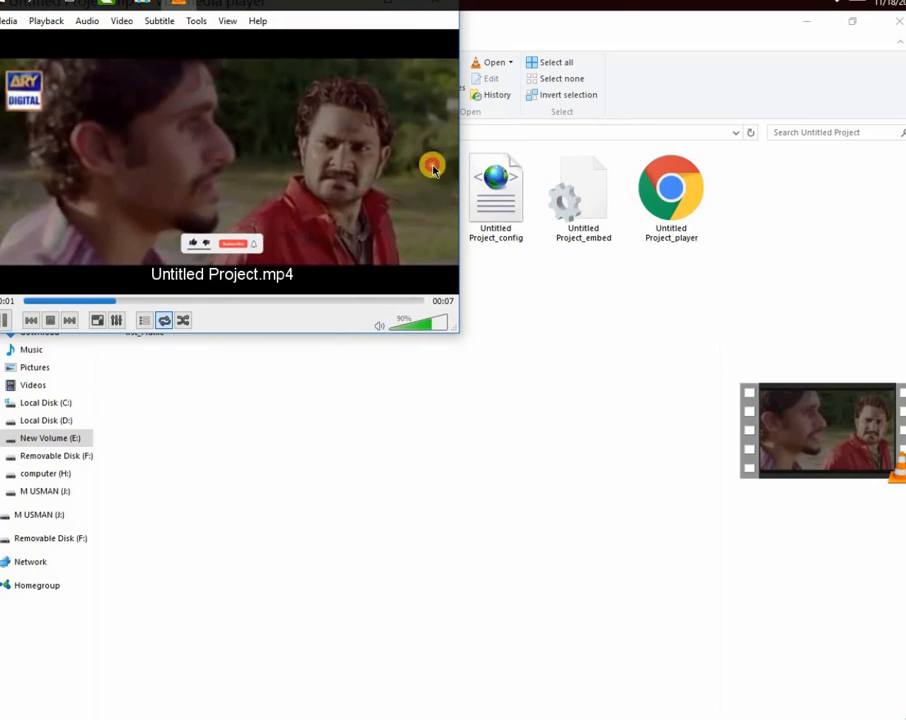
{"action": "double_click", "coordinate": [324, 192]}
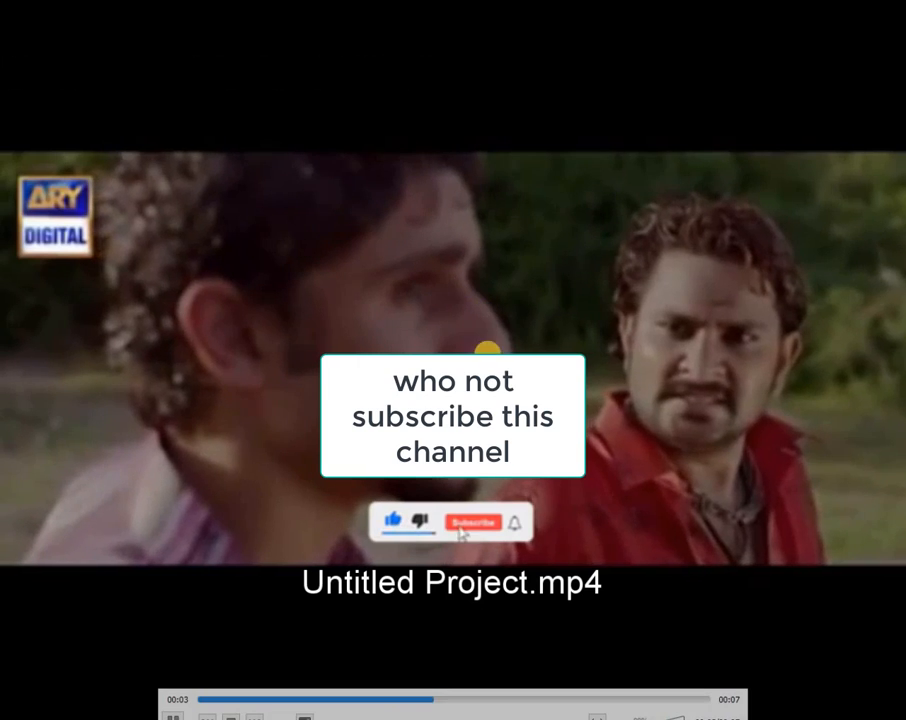